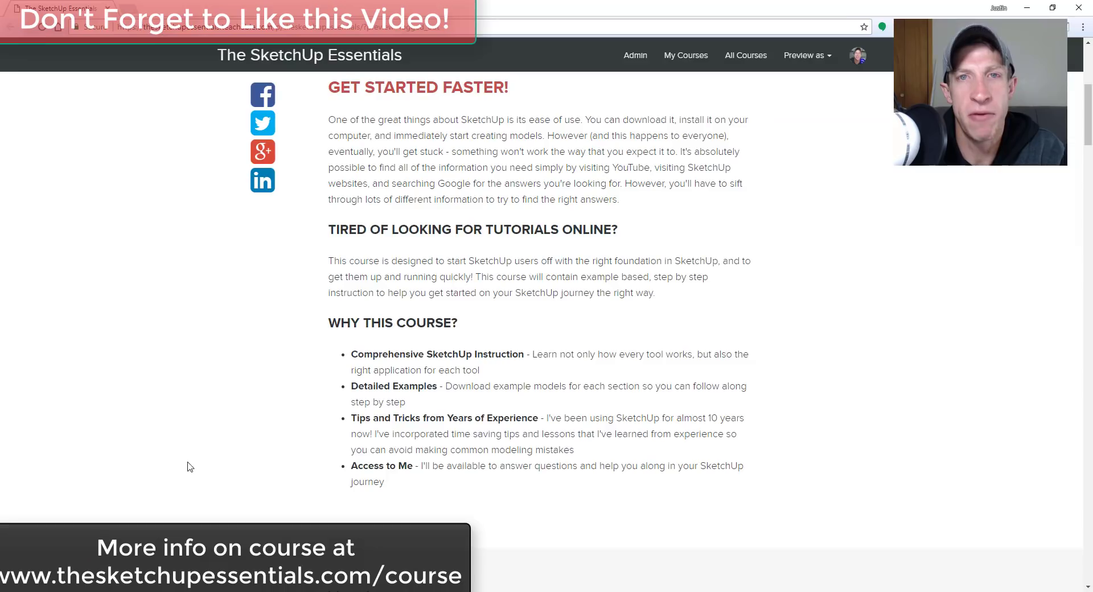
Look through the SketchUp Essentials course page from the course audience down to the photorealistic rendering topics.
{"action": "scroll", "coordinate": [246, 419], "scroll_direction": "down", "scroll_amount": 8}
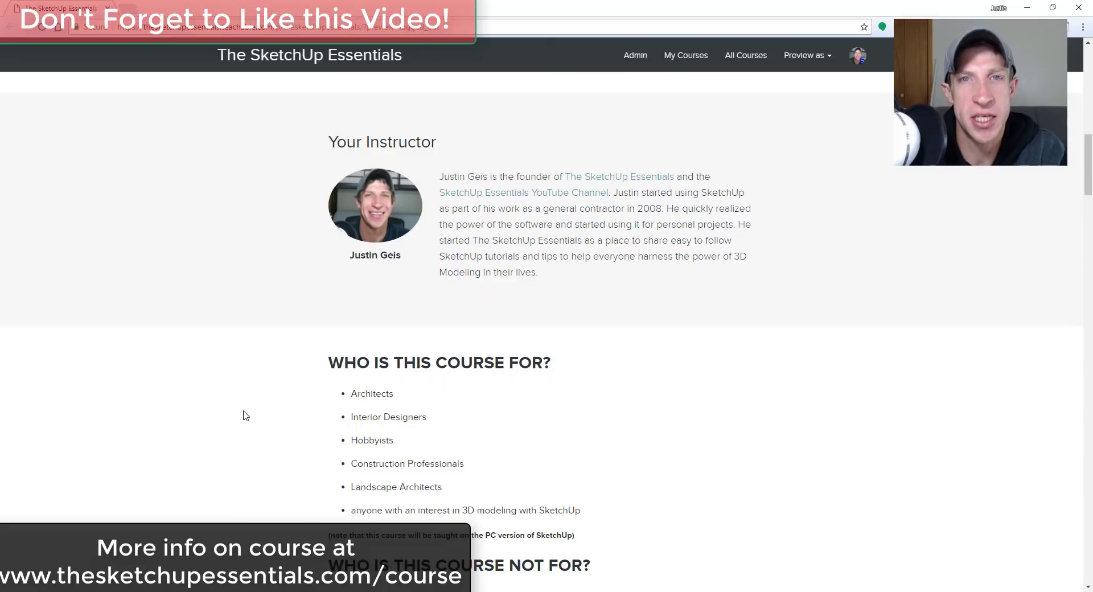
{"action": "scroll", "coordinate": [244, 415], "scroll_direction": "down", "scroll_amount": 4}
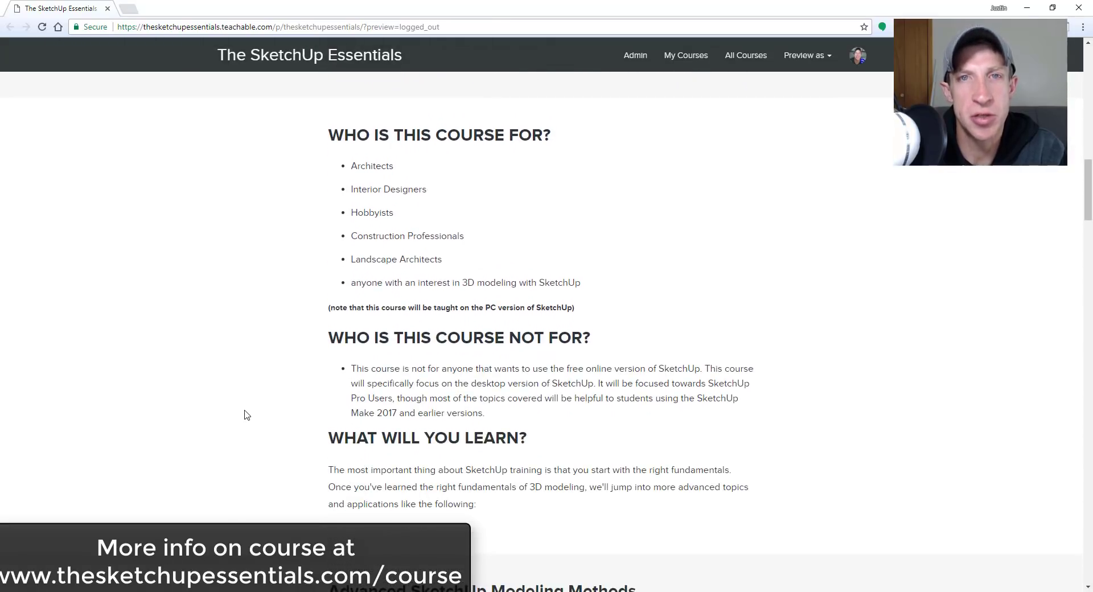
{"action": "scroll", "coordinate": [322, 377], "scroll_direction": "down", "scroll_amount": 6}
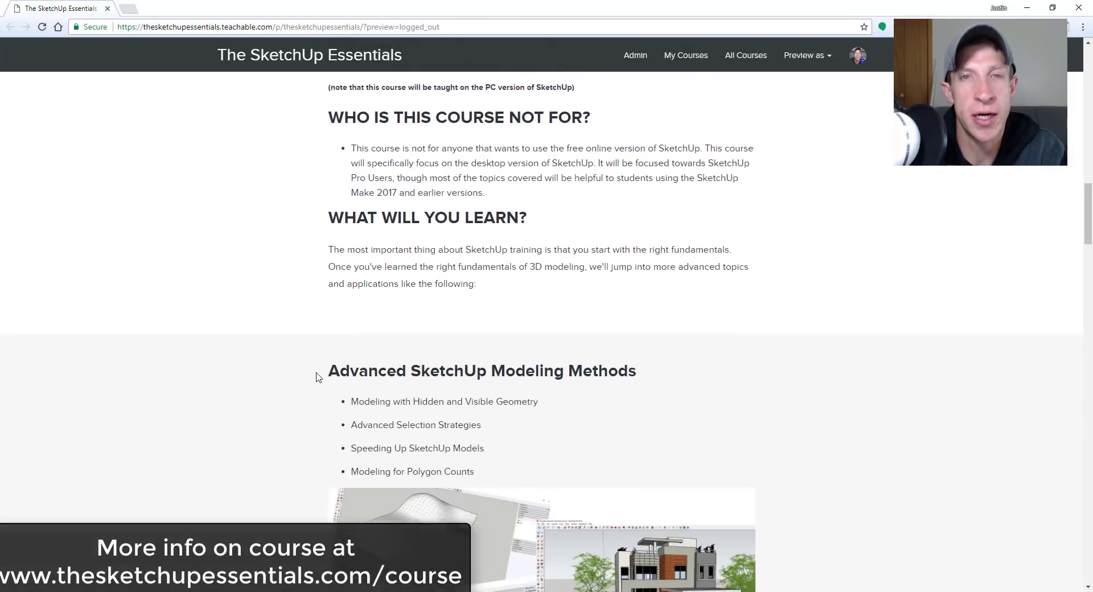
{"action": "scroll", "coordinate": [312, 378], "scroll_direction": "down", "scroll_amount": 2}
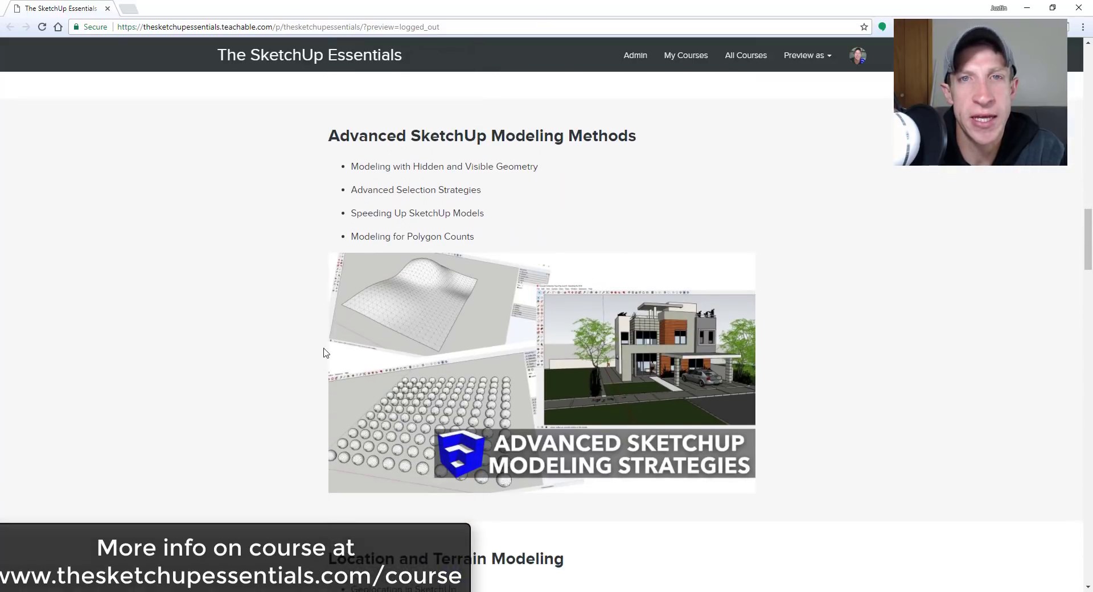
{"action": "scroll", "coordinate": [326, 319], "scroll_direction": "down", "scroll_amount": 8}
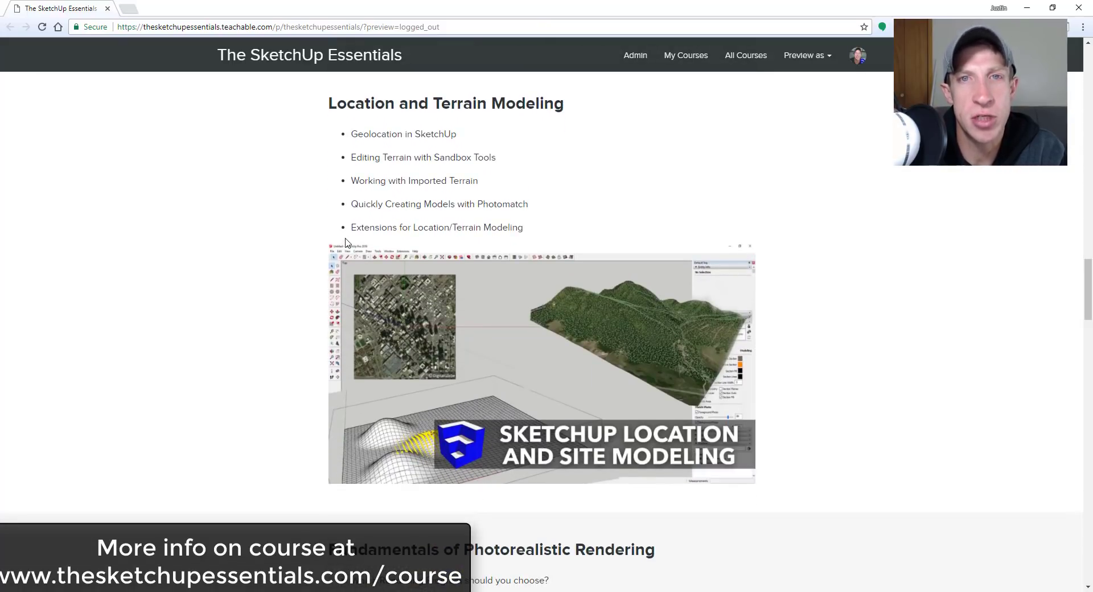
{"action": "scroll", "coordinate": [345, 248], "scroll_direction": "down", "scroll_amount": 5}
{"action": "scroll", "coordinate": [332, 256], "scroll_direction": "down", "scroll_amount": 2}
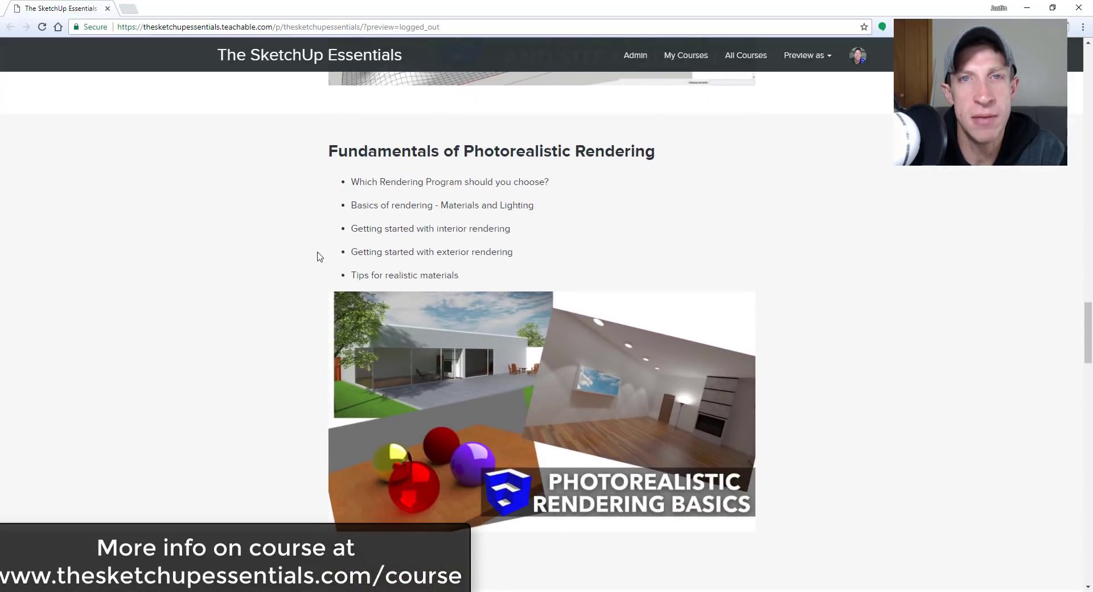
{"action": "scroll", "coordinate": [336, 268], "scroll_direction": "down", "scroll_amount": 9}
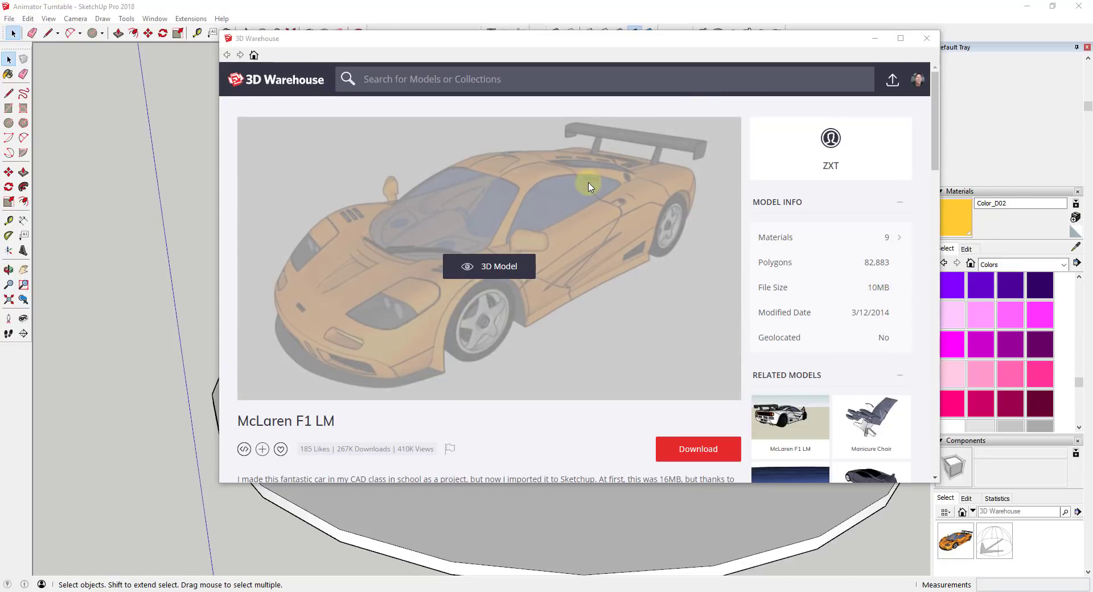
Minimize the 3D Warehouse window, reposition the Fredo6_Anima toolbar and frame the whole turntable with the car.
{"action": "left_click", "coordinate": [875, 40]}
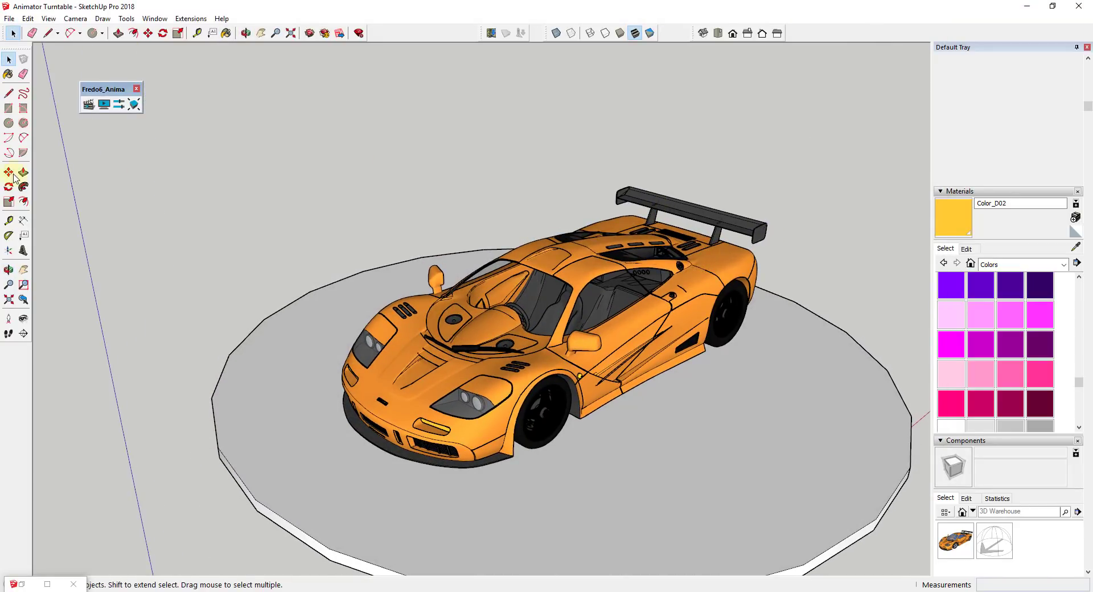
{"action": "left_click_drag", "start_coordinate": [101, 92], "coordinate": [133, 92]}
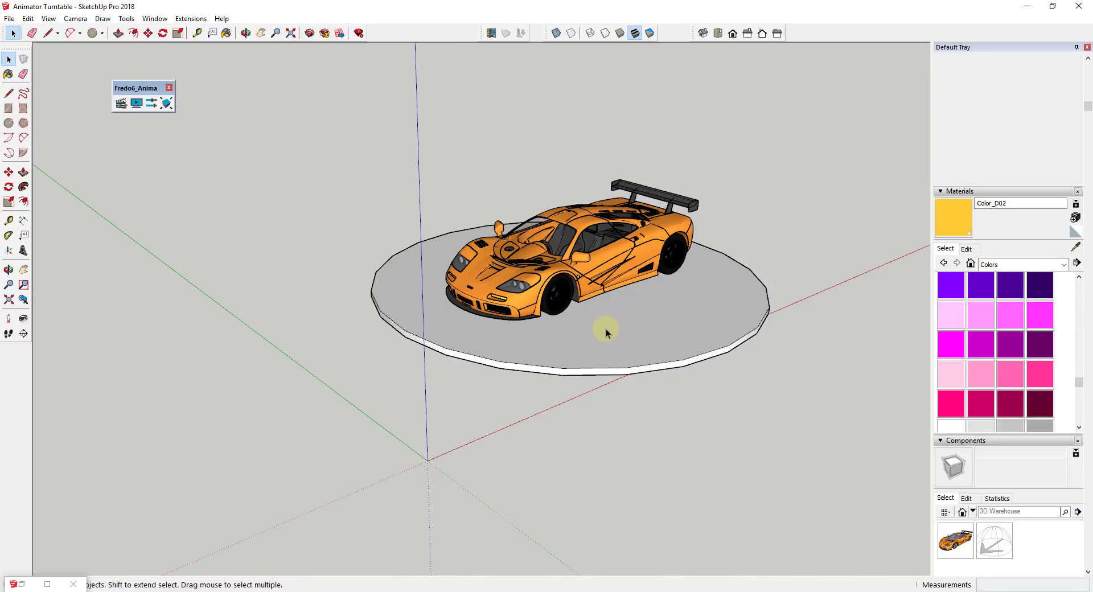
{"action": "mouse_move", "coordinate": [636, 313]}
{"action": "middle_mouse_down"}
{"action": "mouse_move", "coordinate": [460, 210]}
{"action": "mouse_move", "coordinate": [614, 312]}
{"action": "mouse_move", "coordinate": [642, 305]}
{"action": "middle_mouse_up"}
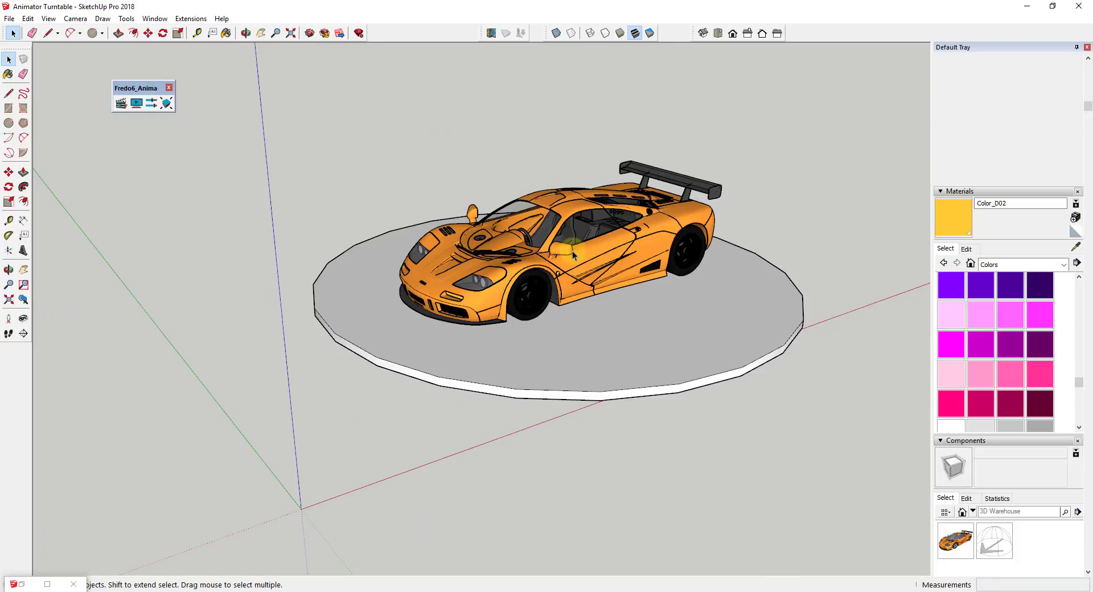
{"action": "middle_click_drag", "start_coordinate": [571, 250], "coordinate": [573, 270]}
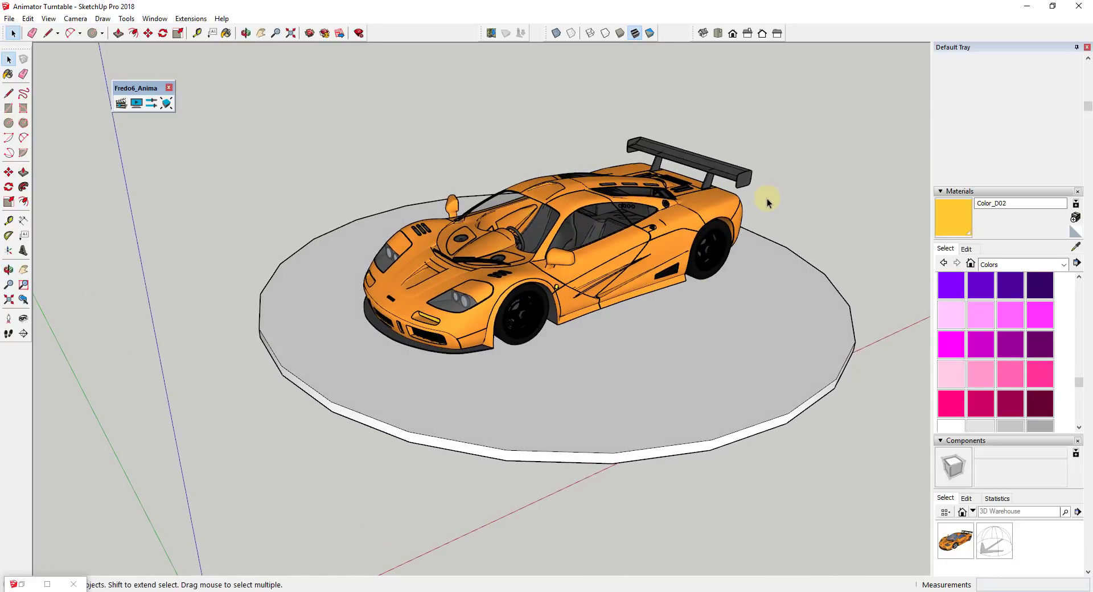
Start a new Animator film and begin a new movement at 0.0 s.
{"action": "left_click", "coordinate": [121, 105]}
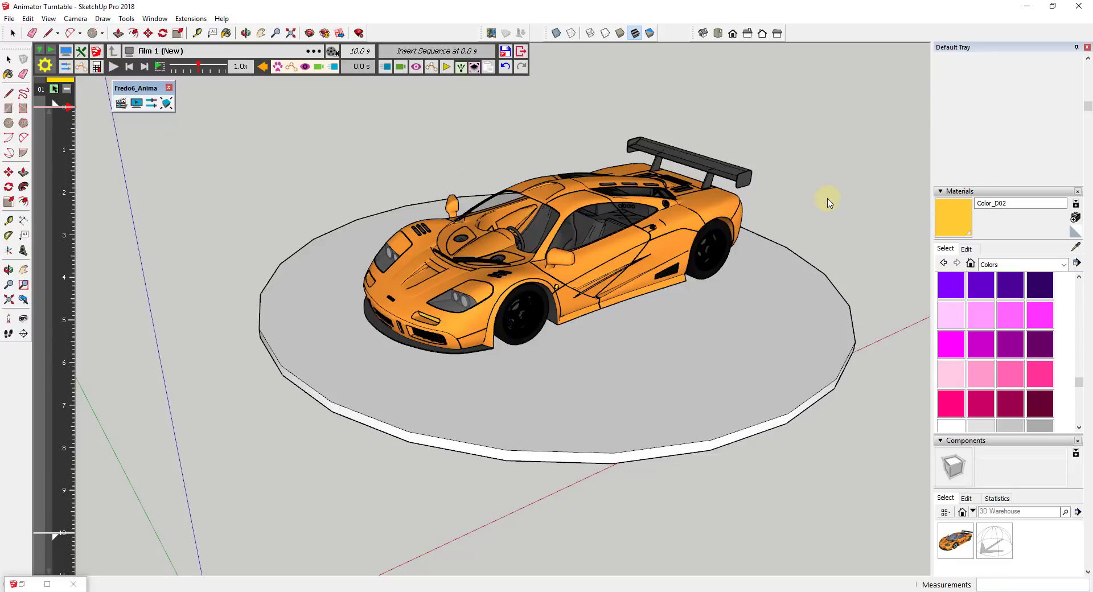
{"action": "left_click", "coordinate": [385, 69]}
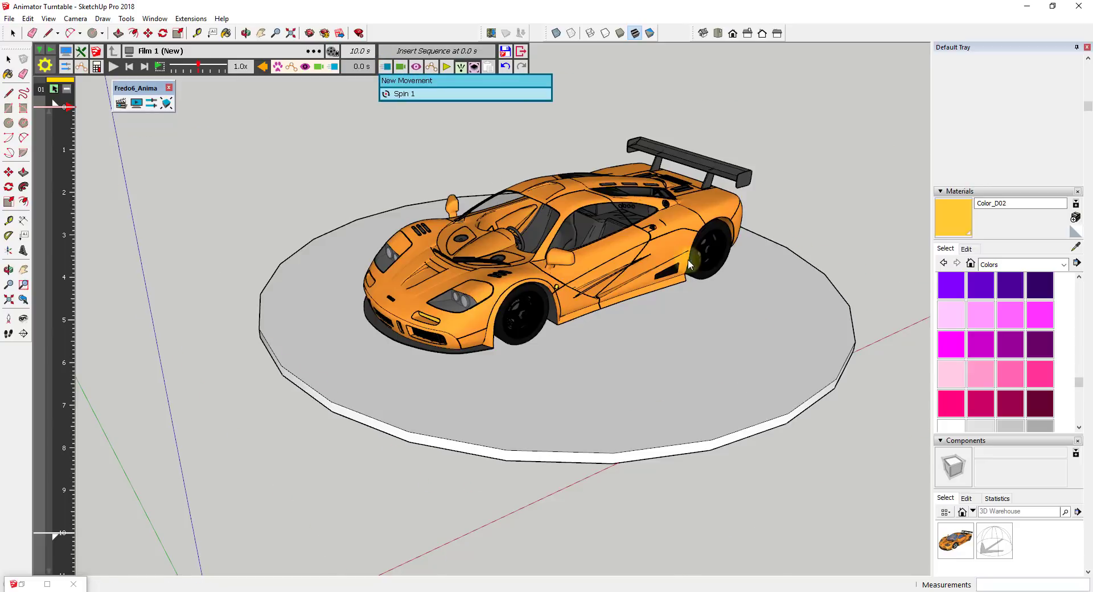
{"action": "left_click", "coordinate": [411, 83]}
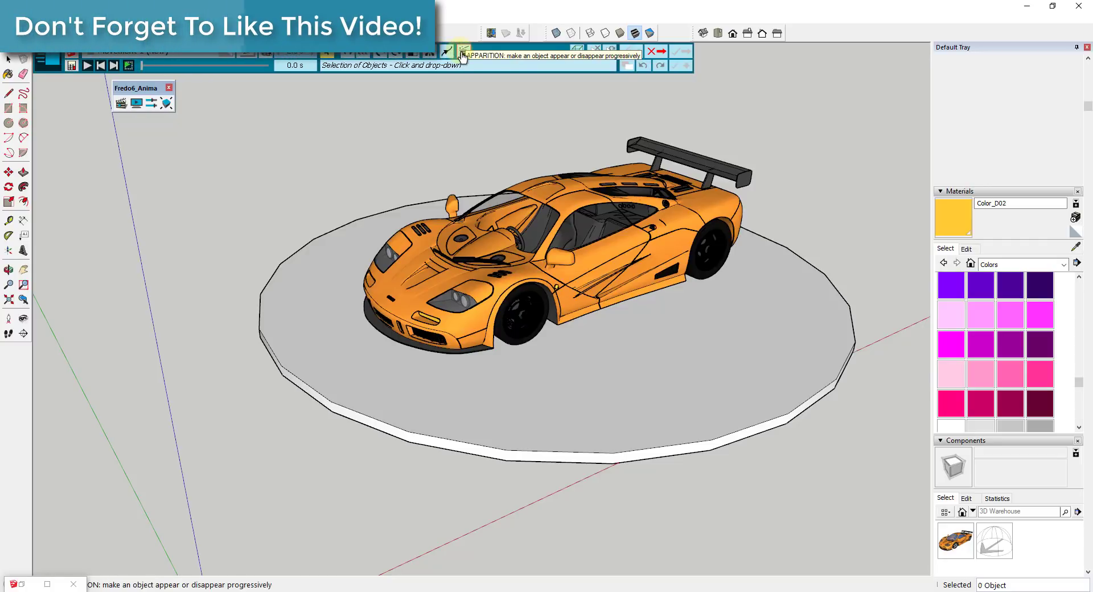
Collapse the Materials, Components and Styles sections of the tray.
{"action": "left_click", "coordinate": [395, 52]}
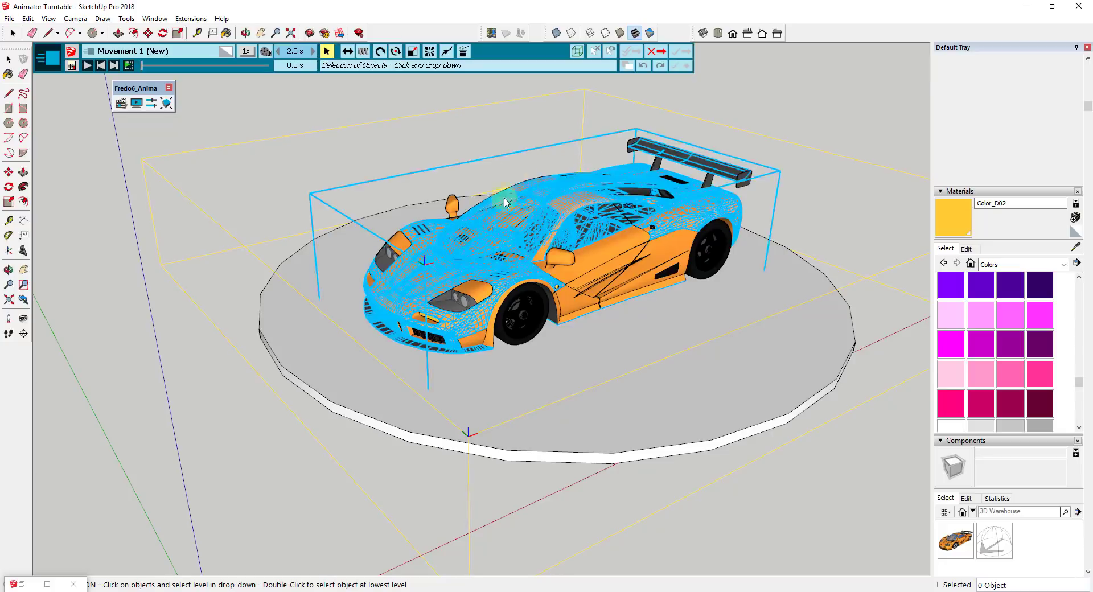
{"action": "left_click", "coordinate": [380, 52]}
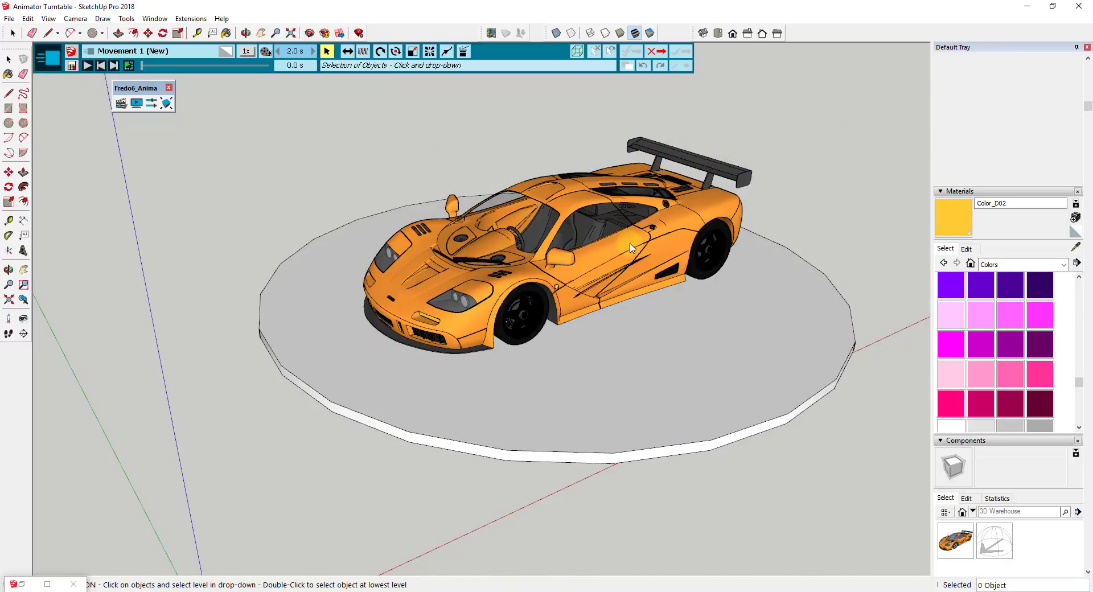
{"action": "left_click", "coordinate": [944, 191]}
{"action": "left_click", "coordinate": [941, 203]}
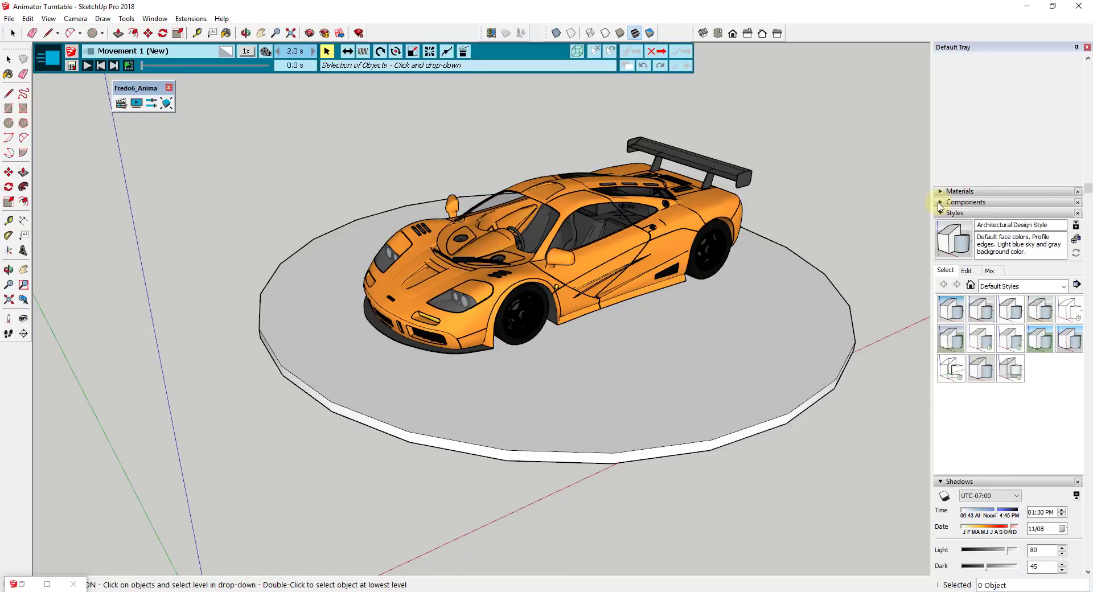
{"action": "left_click", "coordinate": [941, 213]}
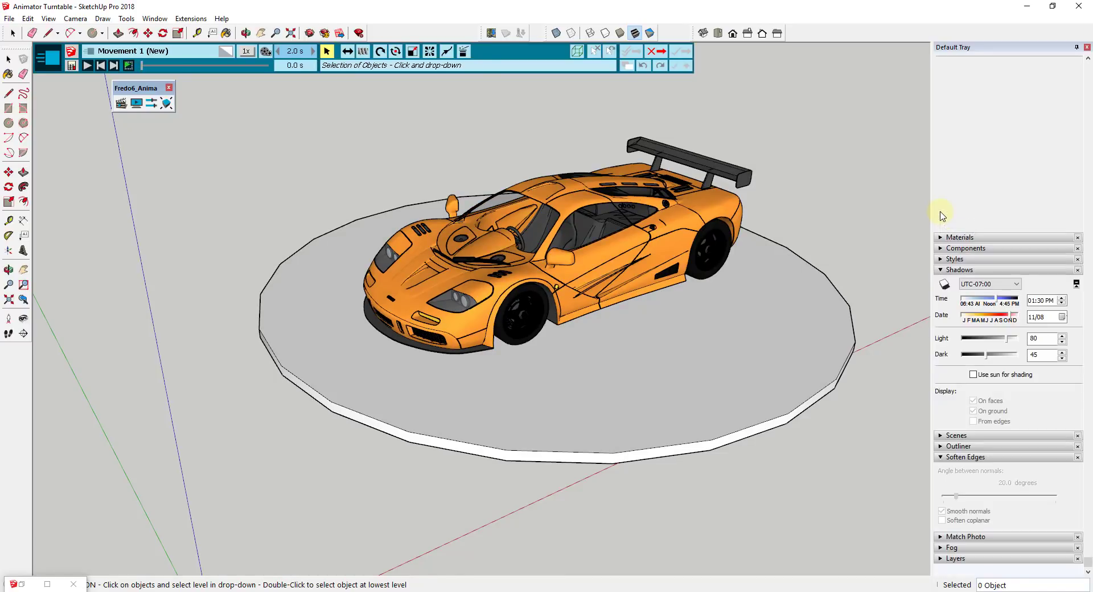
Choose the Spin movement and select the car at the Group level as the object to animate.
{"action": "left_click", "coordinate": [395, 54]}
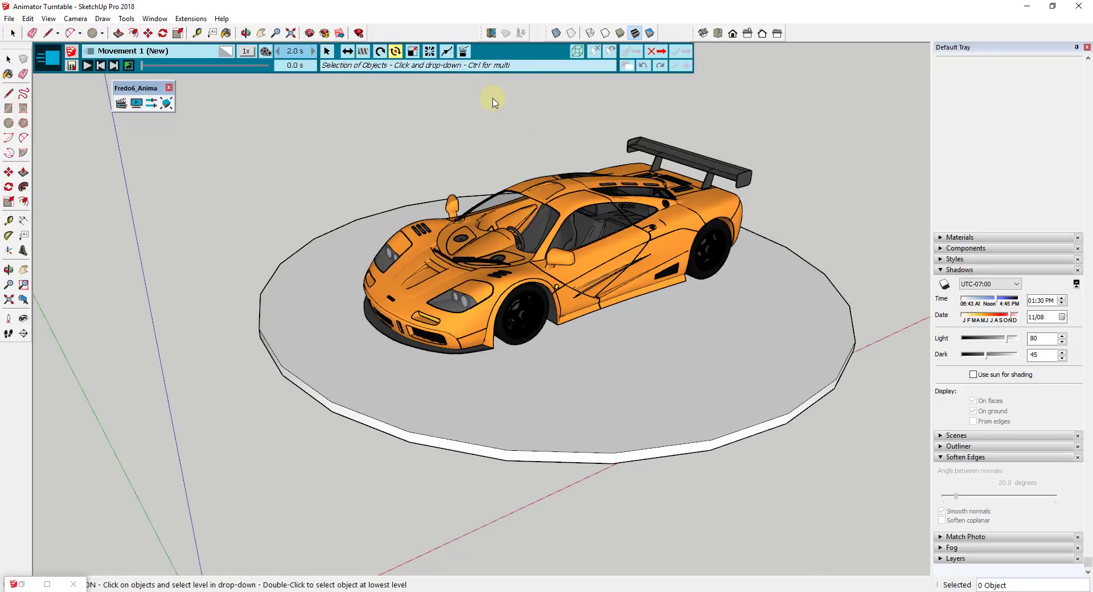
{"action": "left_click", "coordinate": [569, 202]}
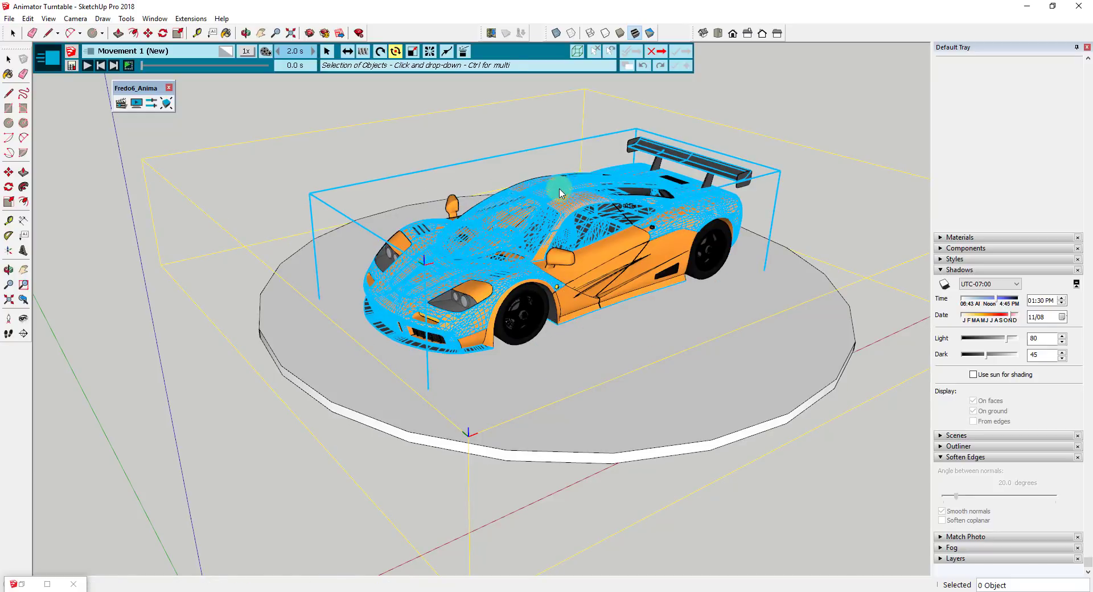
{"action": "left_click", "coordinate": [560, 193]}
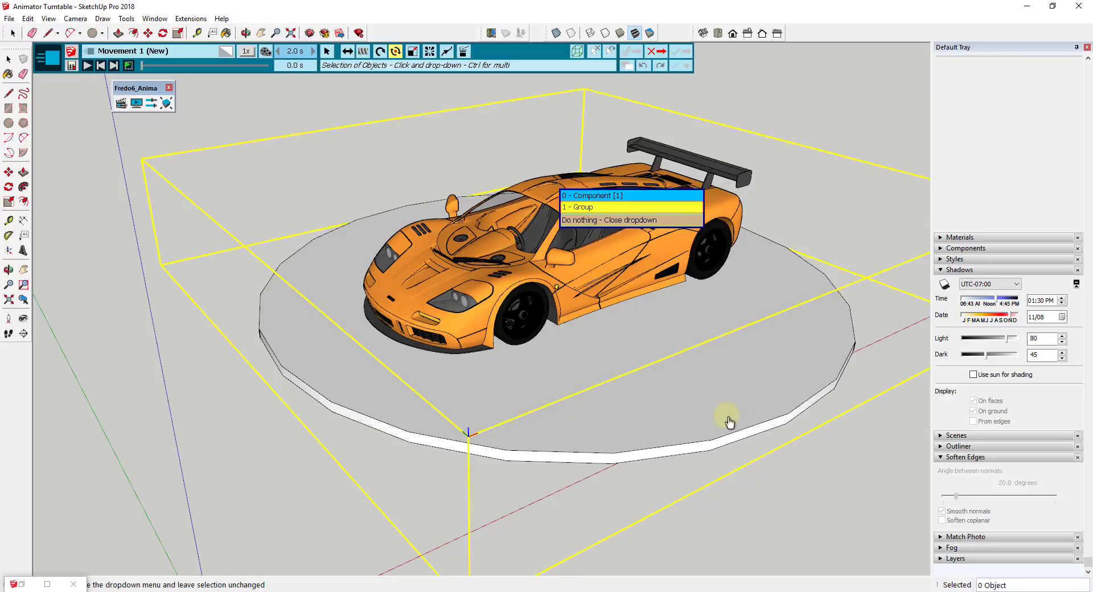
{"action": "left_click", "coordinate": [582, 208]}
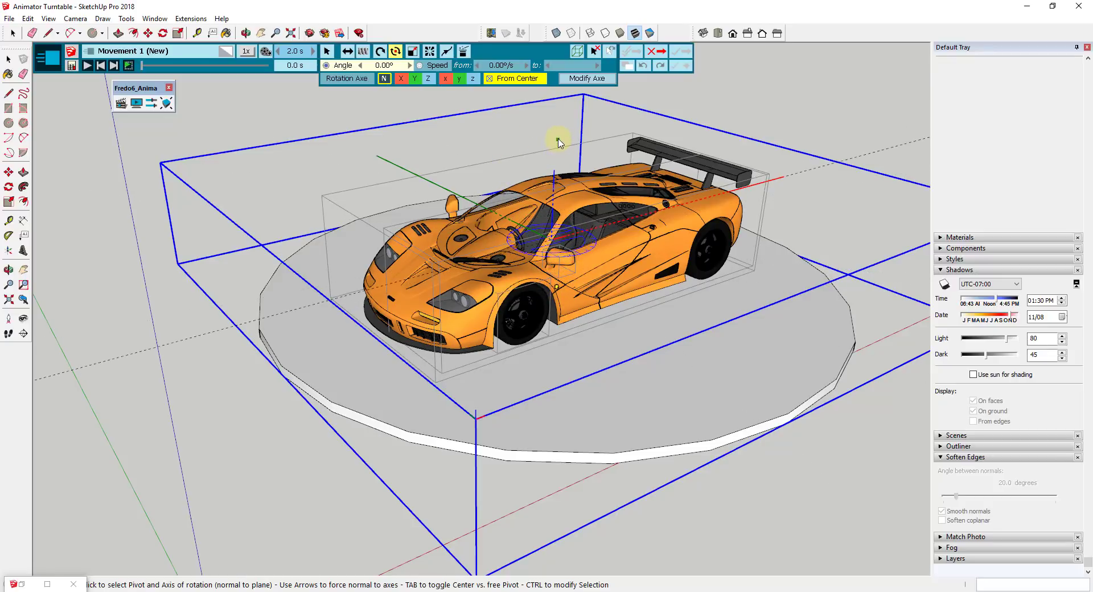
Set the spin around the vertical Z axis through the group's center and place the base reference for the angle.
{"action": "left_click", "coordinate": [428, 79]}
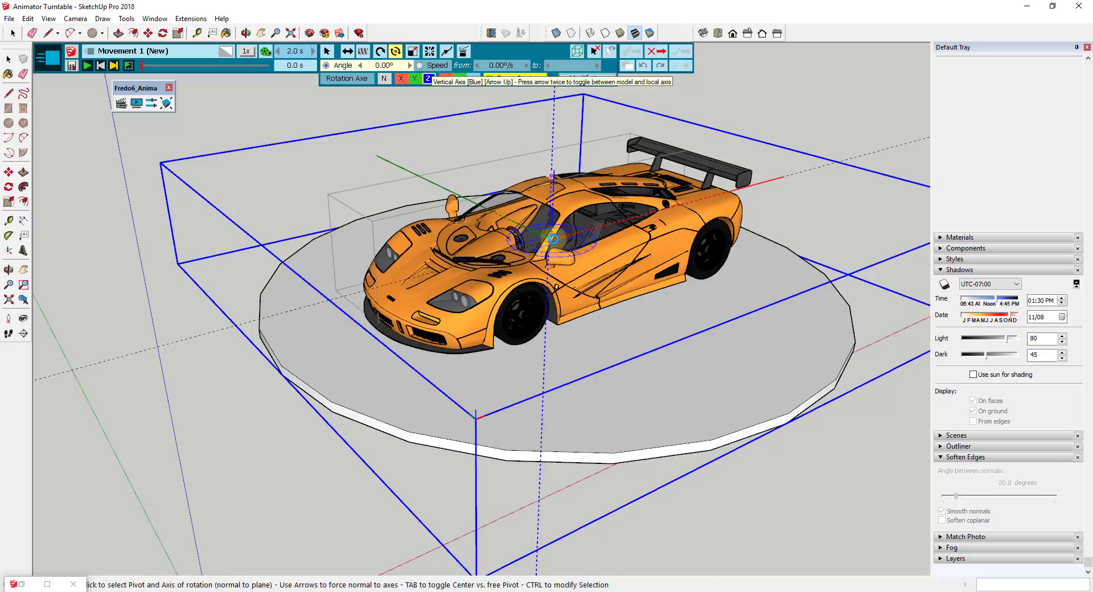
{"action": "left_click", "coordinate": [552, 239]}
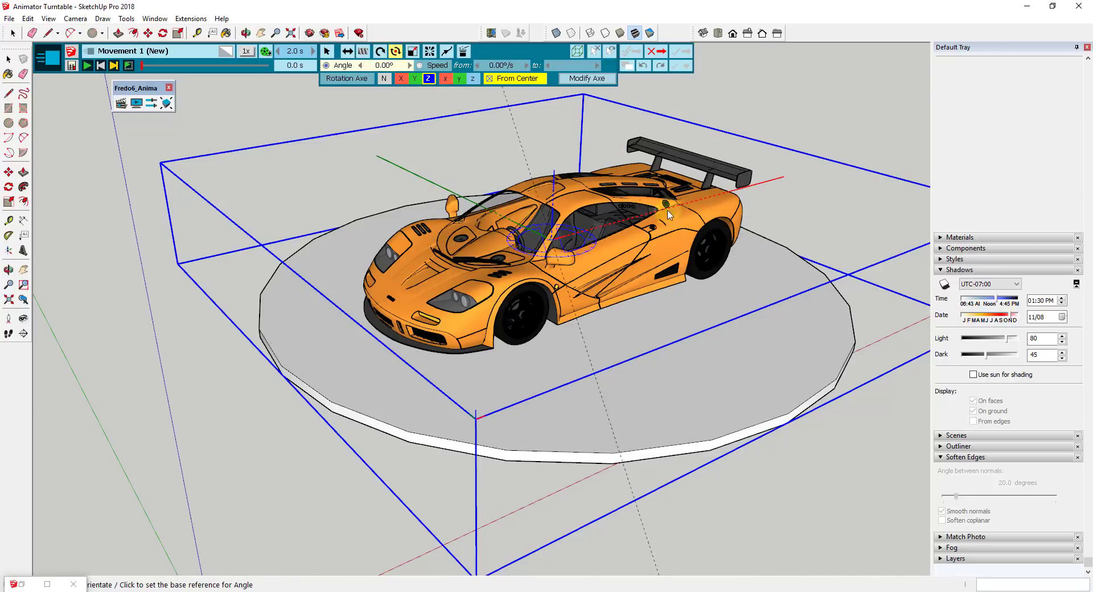
{"action": "left_click", "coordinate": [797, 174]}
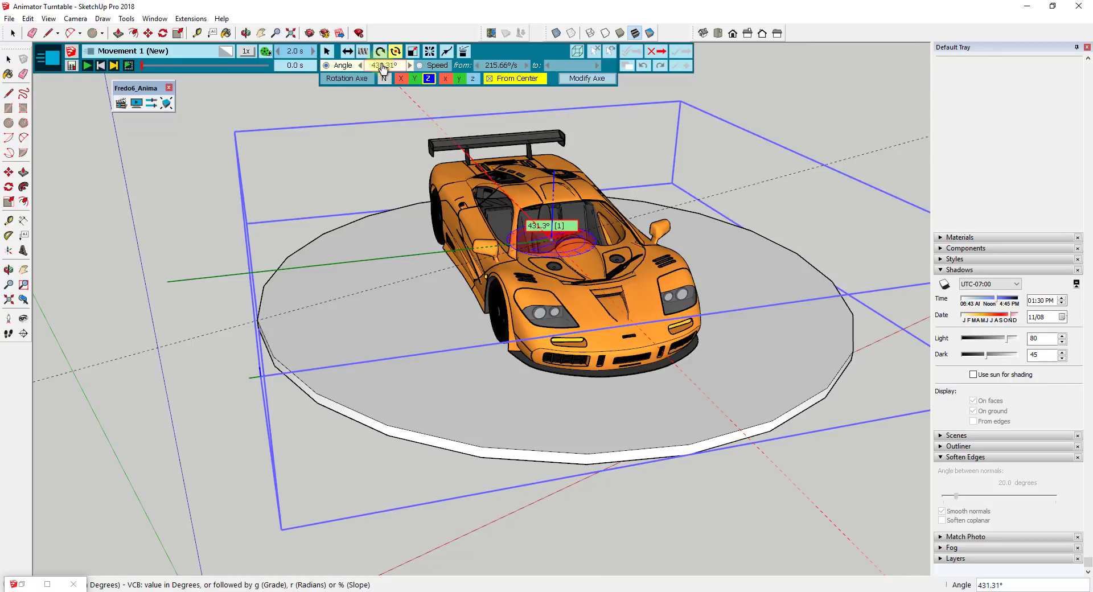
Set the spin angle to 360 degrees.
{"action": "left_click", "coordinate": [381, 67]}
{"action": "type", "text": "3"}
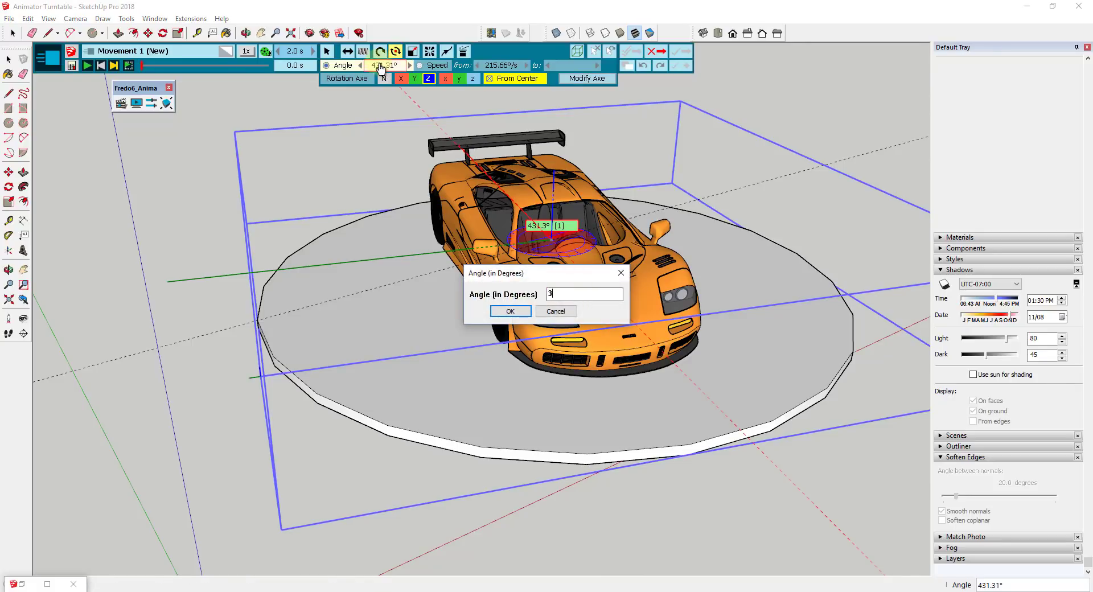
{"action": "type", "text": "60"}
{"action": "key", "text": "Return"}
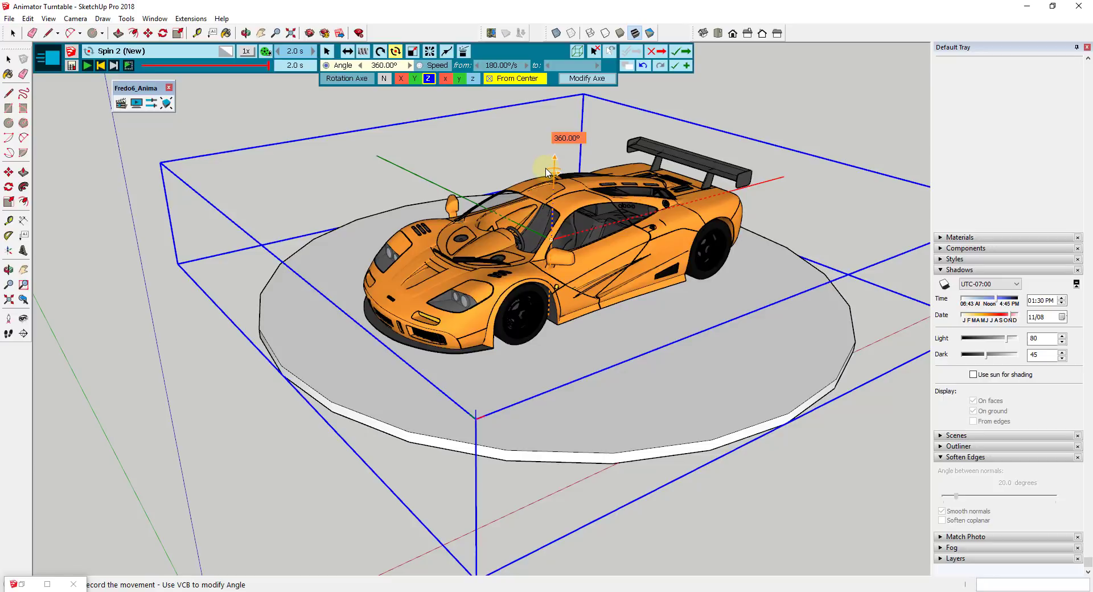
Record the spin movement into the film and play the film back.
{"action": "left_click", "coordinate": [679, 52]}
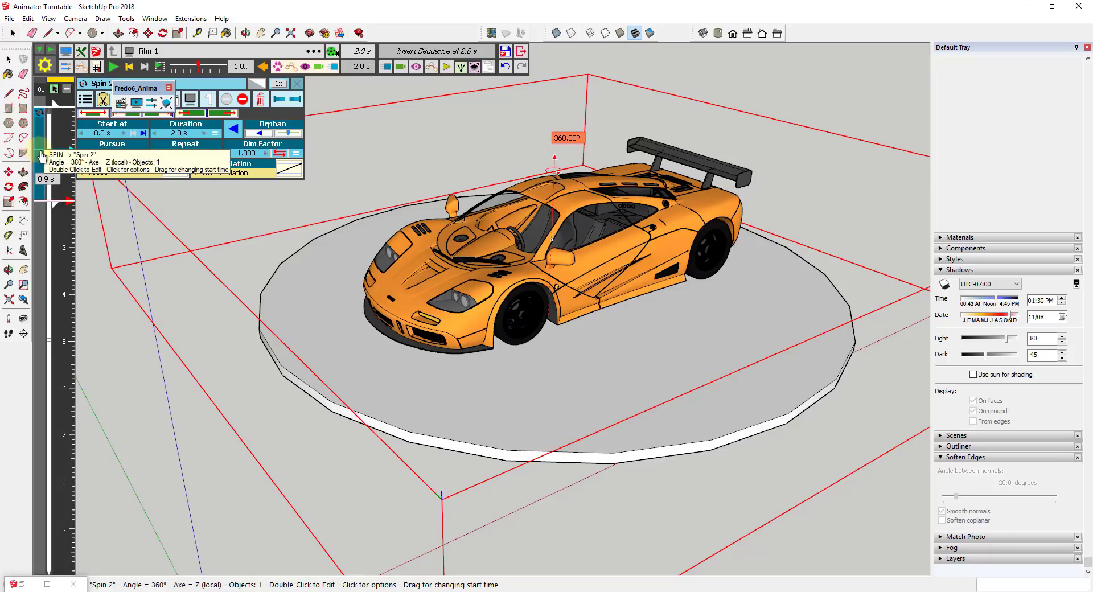
{"action": "left_click", "coordinate": [112, 66]}
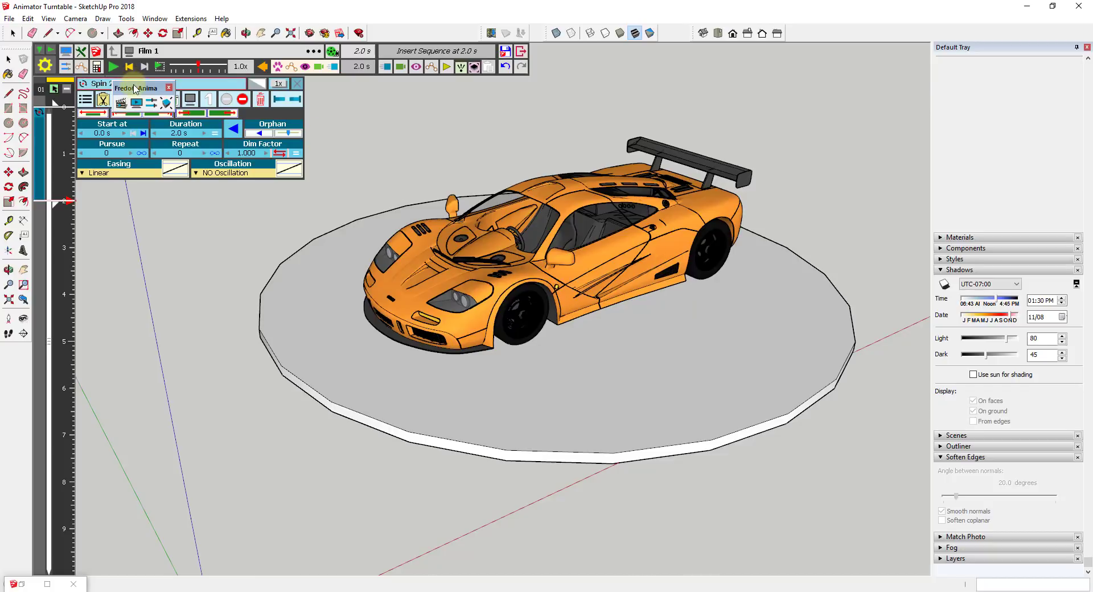
Move the Fredo6_Anima toolbar clear of the movement settings and set the spin's duration to 10 seconds.
{"action": "left_click_drag", "start_coordinate": [131, 87], "coordinate": [342, 91]}
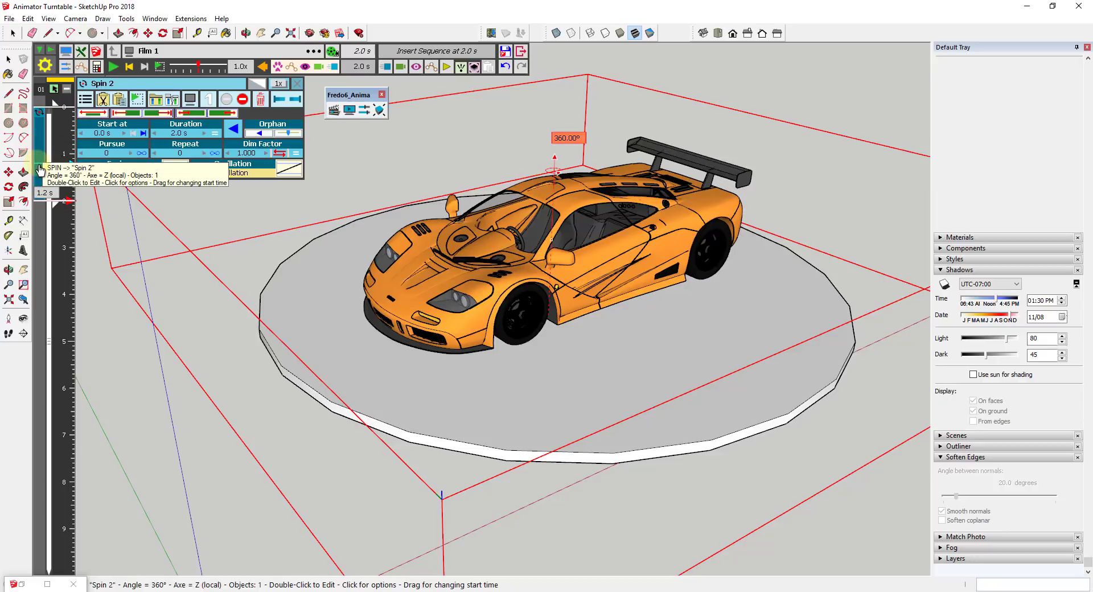
{"action": "left_click", "coordinate": [188, 137]}
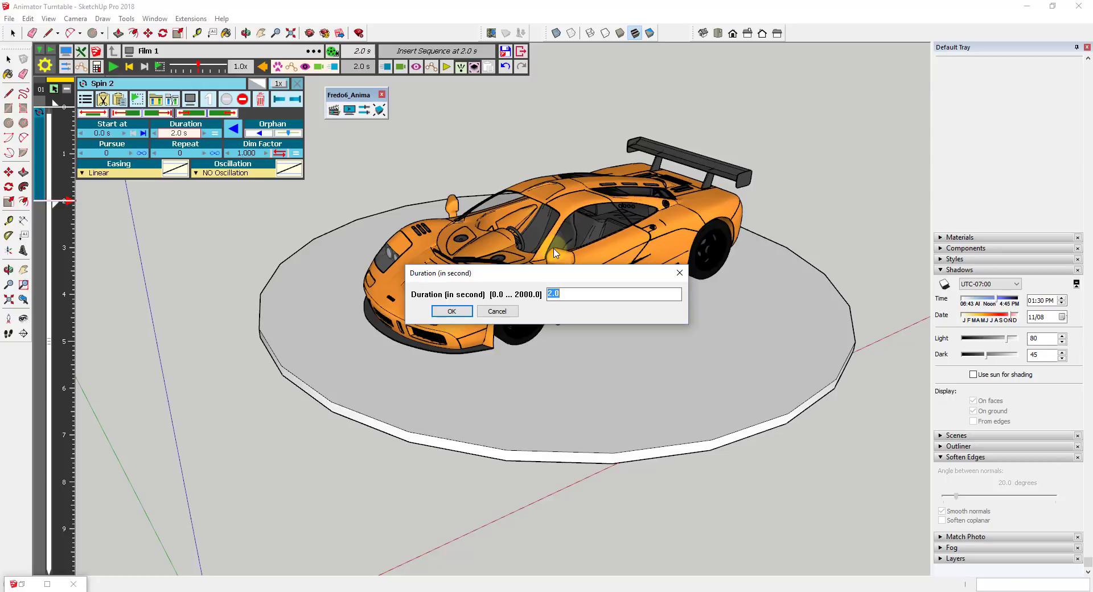
{"action": "key", "text": "Return"}
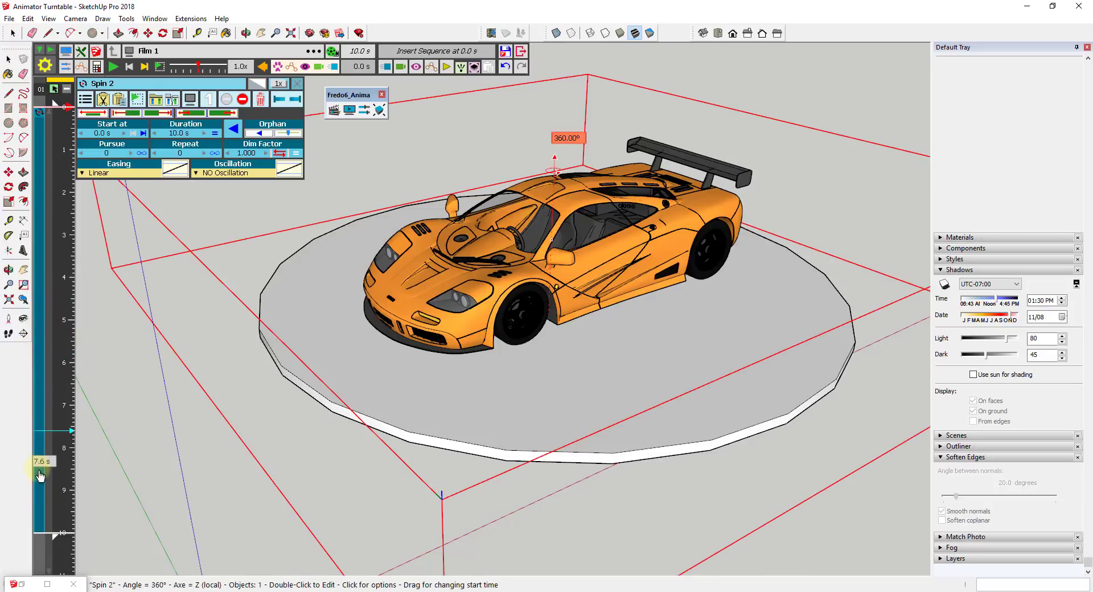
Play the 10-second film and save the Animator Turntable model.
{"action": "left_click", "coordinate": [114, 66]}
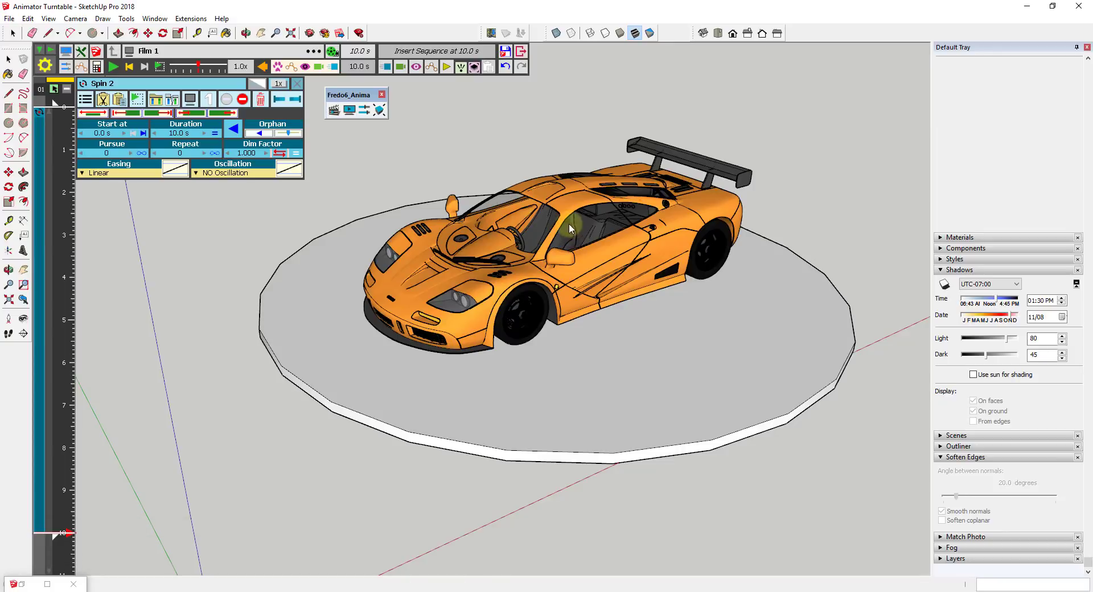
{"action": "left_click", "coordinate": [9, 21]}
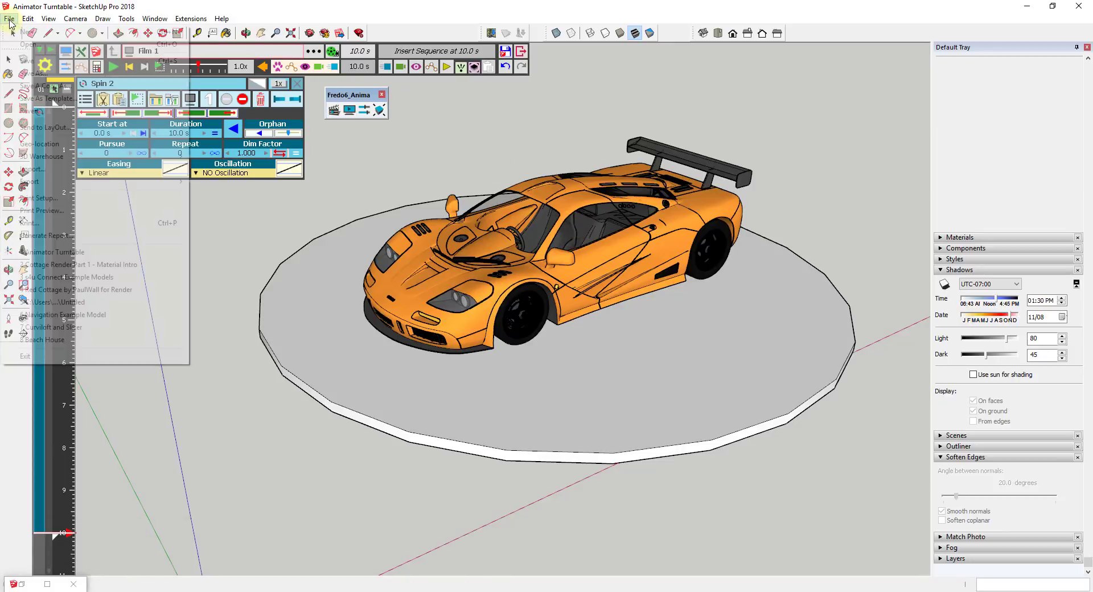
{"action": "left_click", "coordinate": [23, 64]}
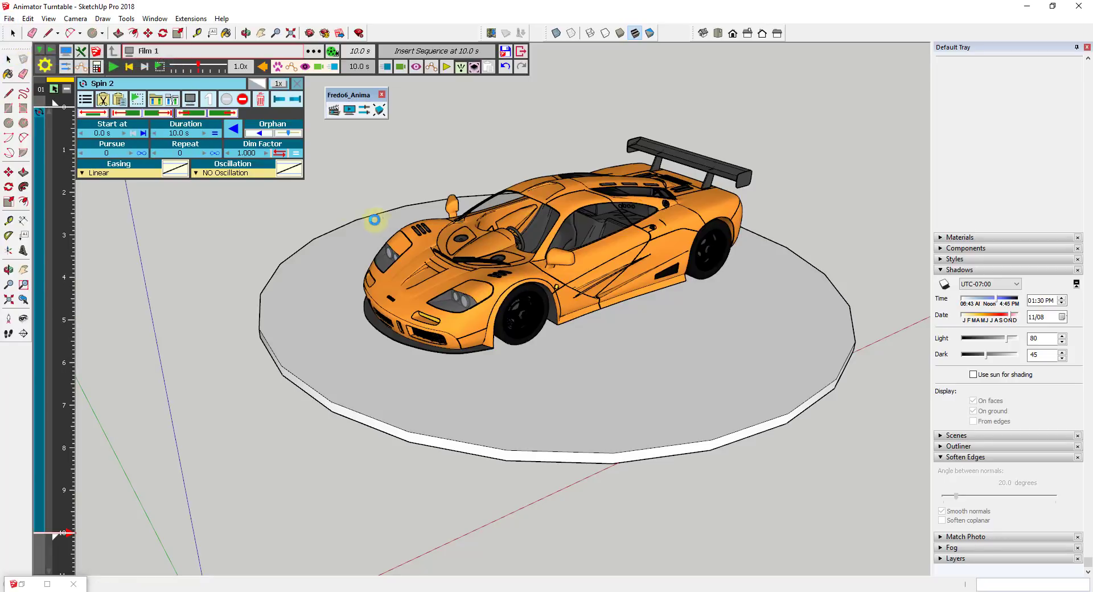
Save the animation and open the video generation settings for Film 1, turning off MOV output so only MP4 remains.
{"action": "left_click", "coordinate": [505, 55]}
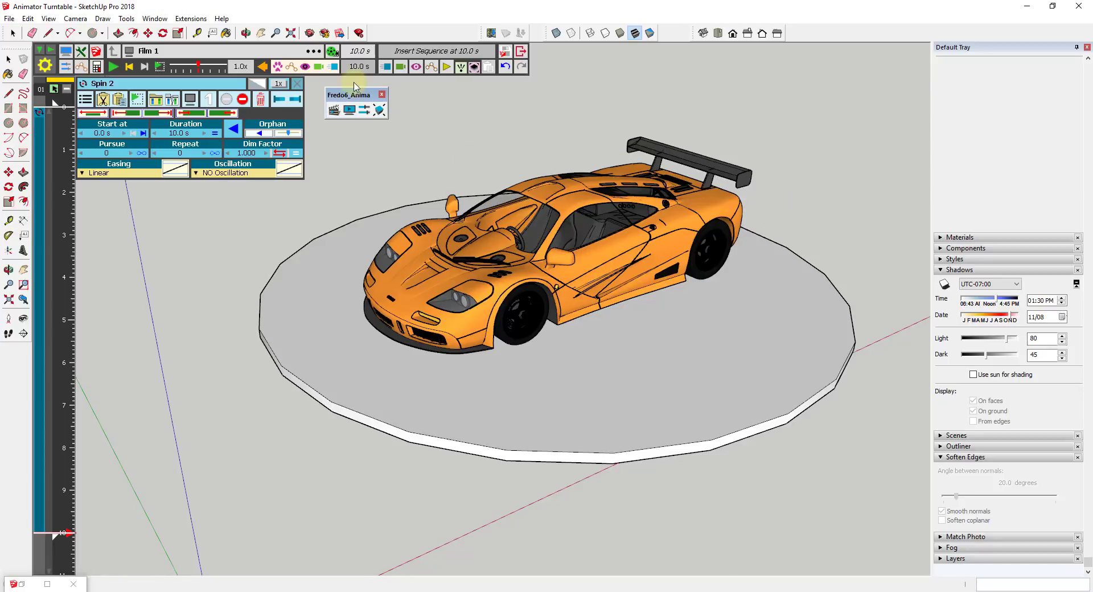
{"action": "left_click", "coordinate": [331, 53]}
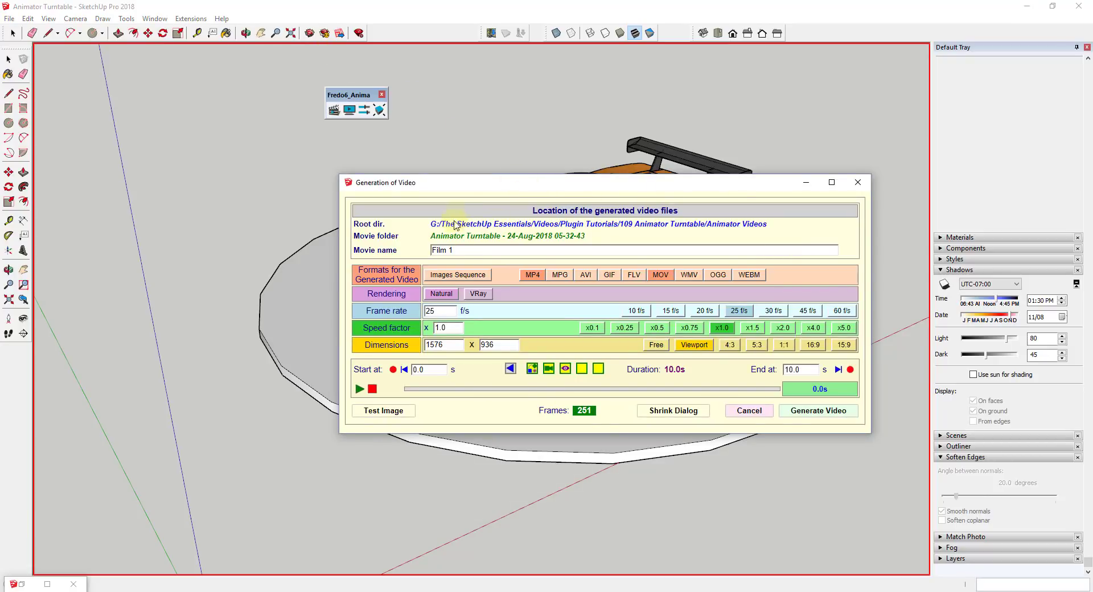
{"action": "left_click_drag", "start_coordinate": [623, 194], "coordinate": [608, 161]}
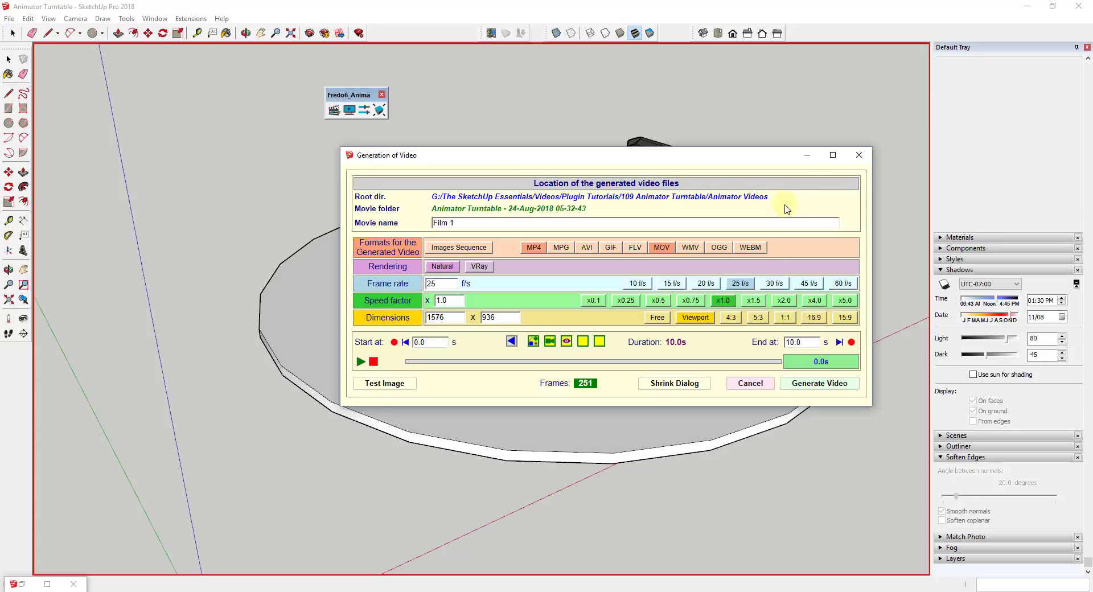
{"action": "left_click", "coordinate": [661, 247]}
Recentre the car turntable in the video frame, checking the framing with a test image before and after.
{"action": "left_click", "coordinate": [378, 386]}
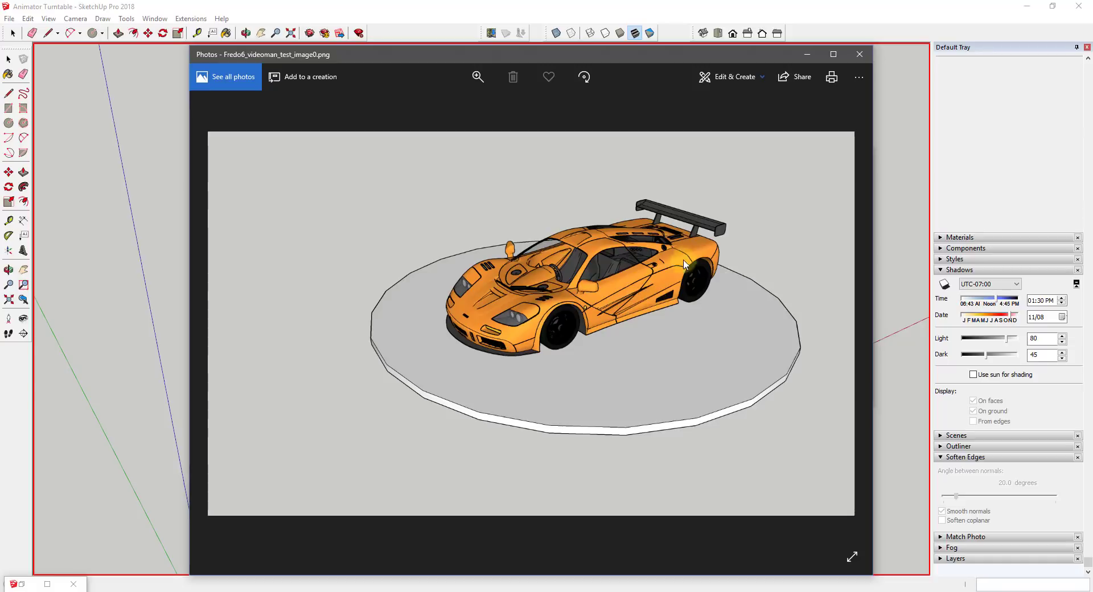
{"action": "left_click", "coordinate": [860, 55]}
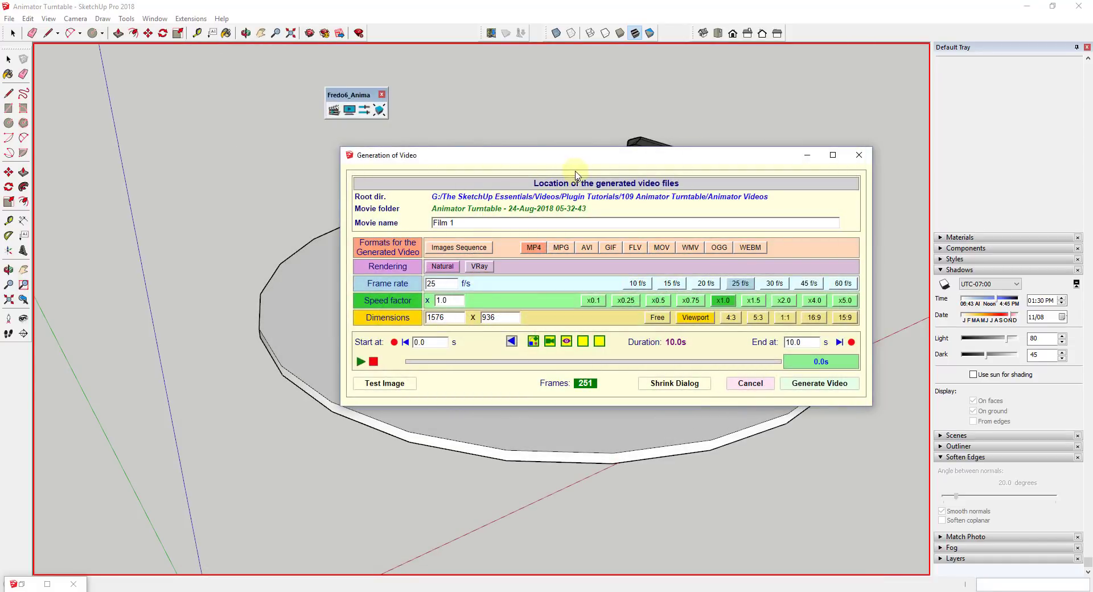
{"action": "left_click_drag", "start_coordinate": [577, 164], "coordinate": [585, 128]}
{"action": "left_click", "coordinate": [585, 420]}
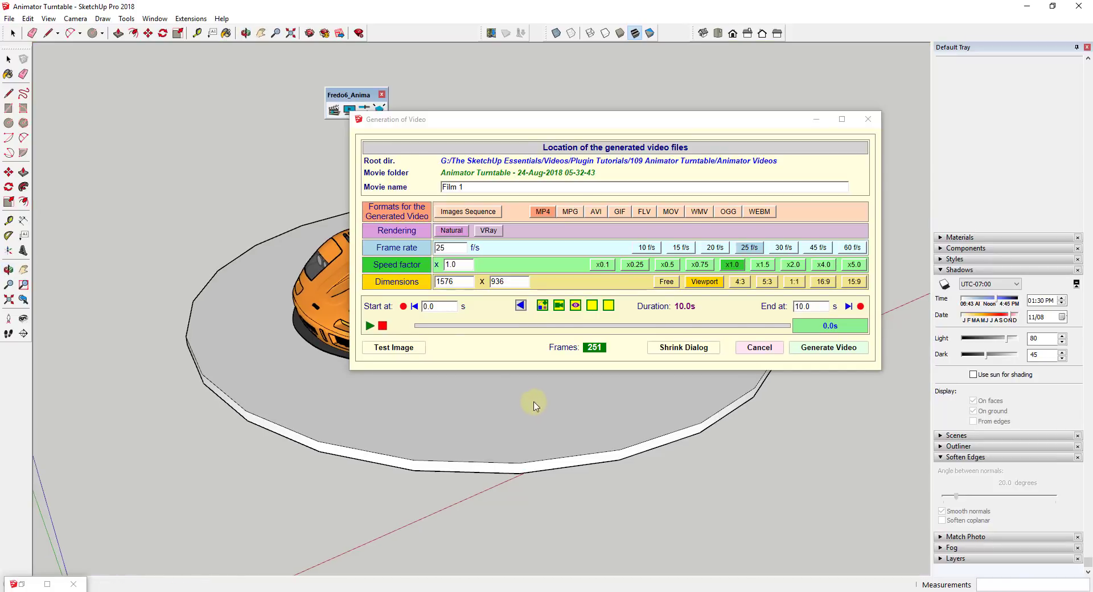
{"action": "left_click", "coordinate": [391, 347]}
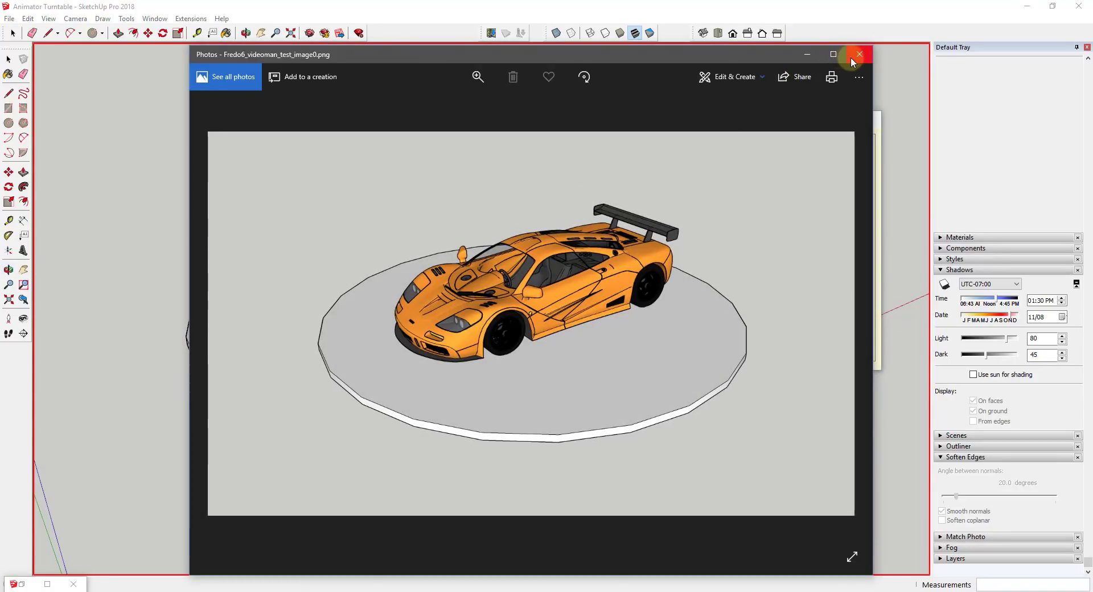
{"action": "left_click", "coordinate": [859, 55]}
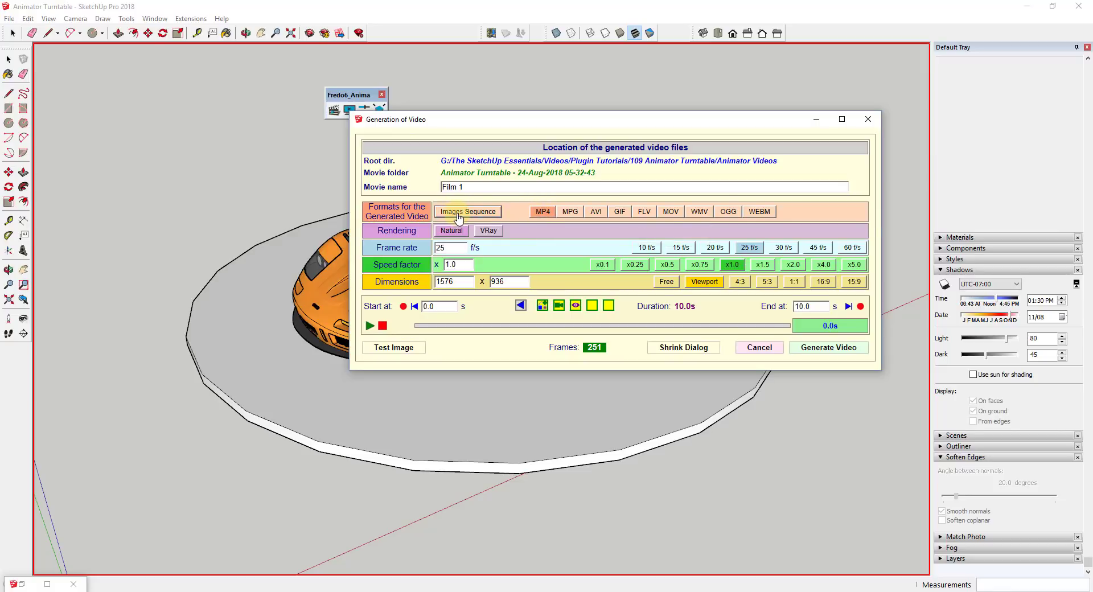
Generate the Film 1 video at 25 frames per second and play back the finished MP4.
{"action": "left_click", "coordinate": [821, 355]}
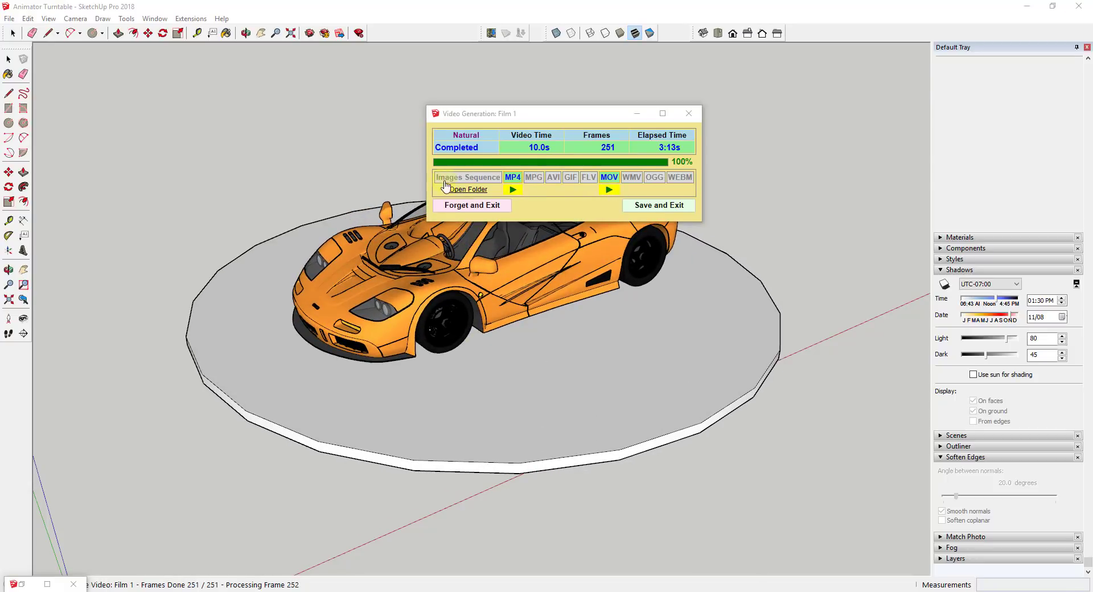
{"action": "left_click", "coordinate": [513, 191]}
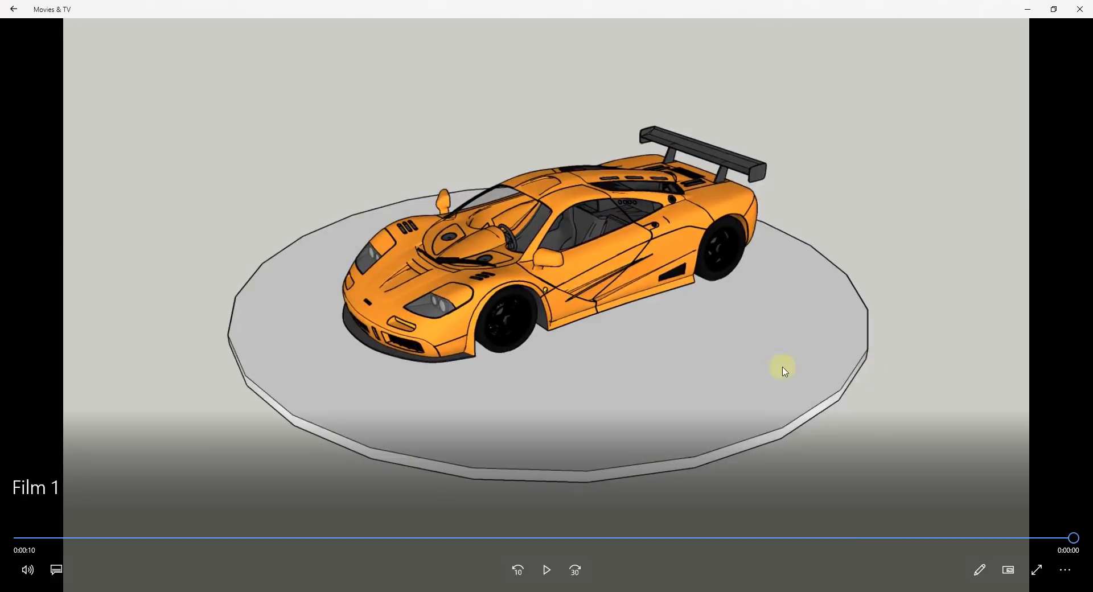
{"action": "left_click", "coordinate": [1080, 9]}
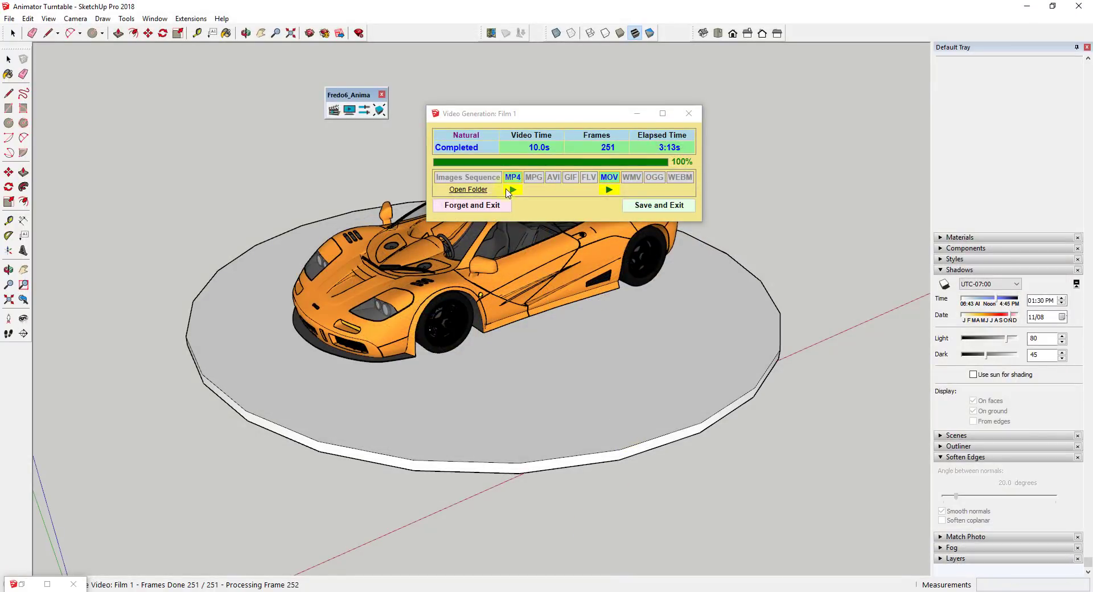
Open the output folder of Film 1, look through its PNG frames and open the MP4 file.
{"action": "left_click", "coordinate": [462, 189]}
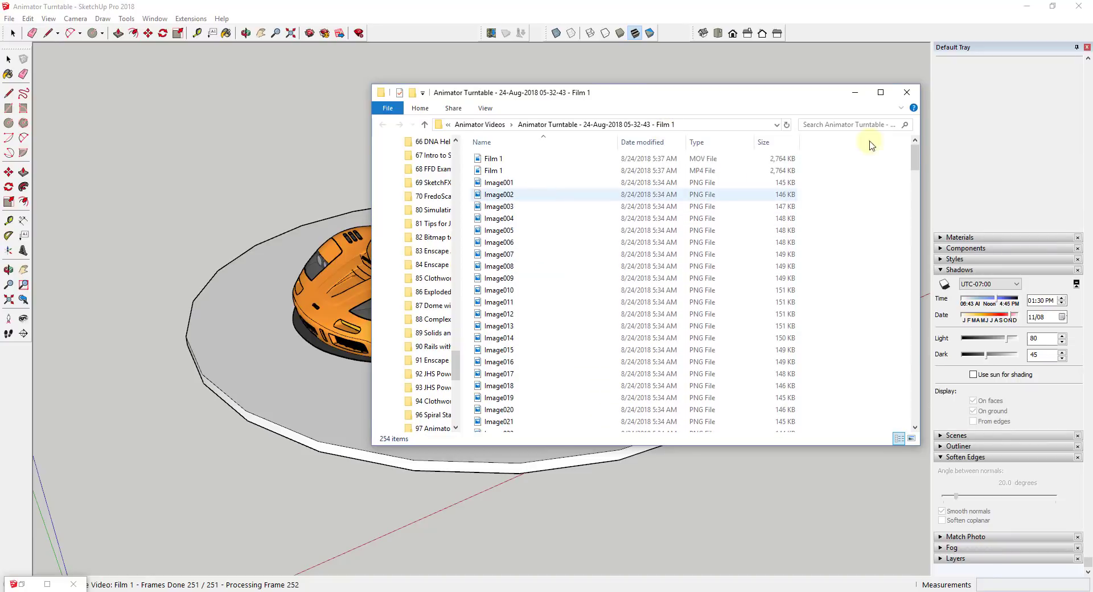
{"action": "scroll", "coordinate": [555, 337], "scroll_direction": "down", "scroll_amount": 20}
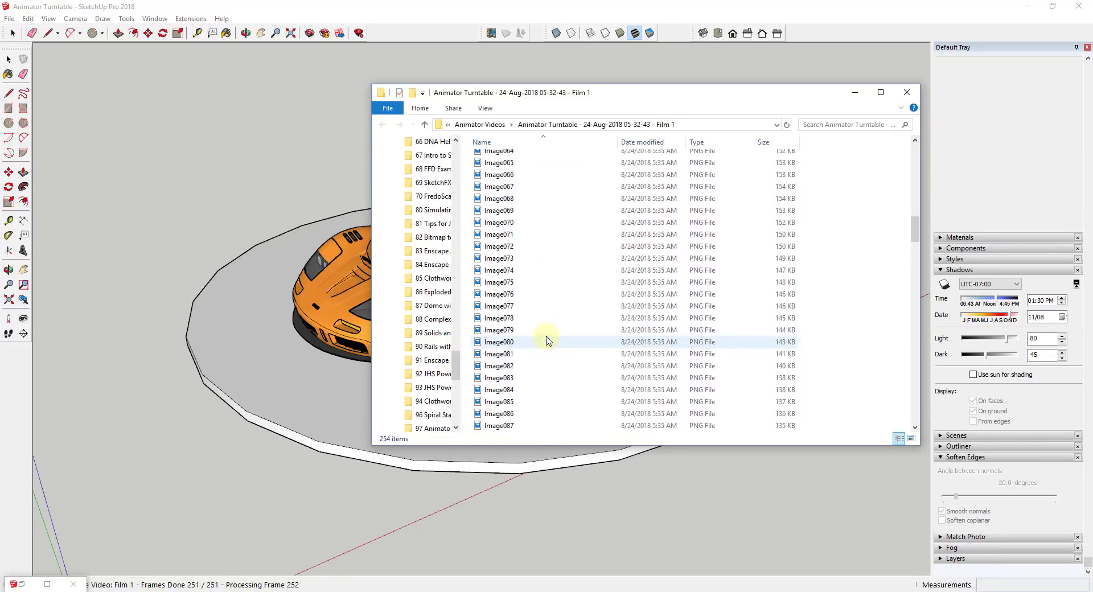
{"action": "scroll", "coordinate": [546, 341], "scroll_direction": "down", "scroll_amount": 20}
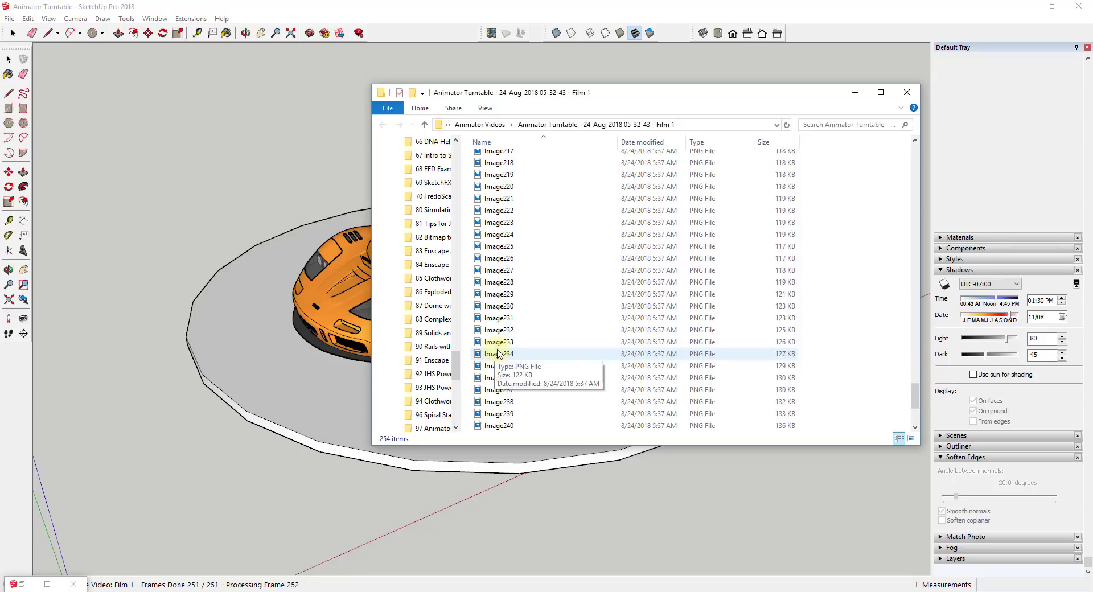
{"action": "left_click_drag", "start_coordinate": [913, 401], "coordinate": [923, 162]}
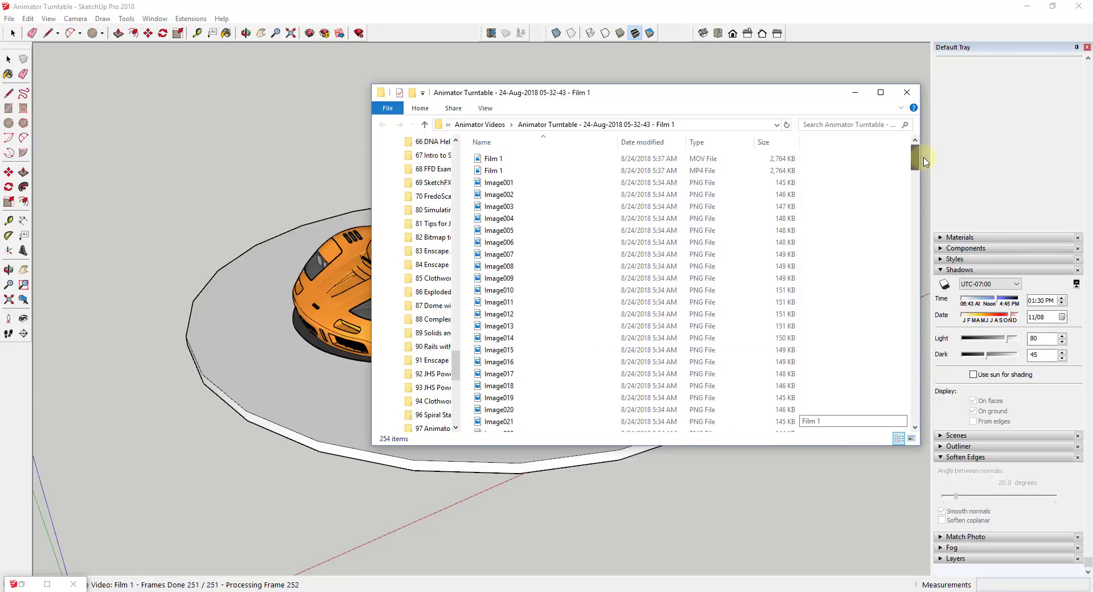
{"action": "double_click", "coordinate": [492, 171]}
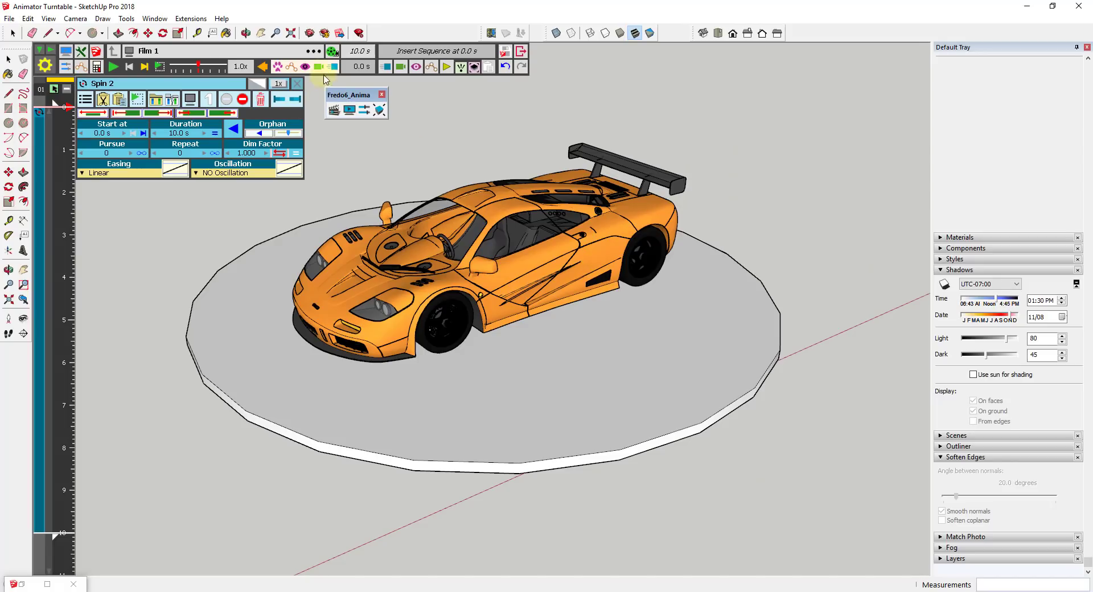
Reopen the video generation settings for Film 1 and set the rendering to VRay.
{"action": "left_click", "coordinate": [332, 51]}
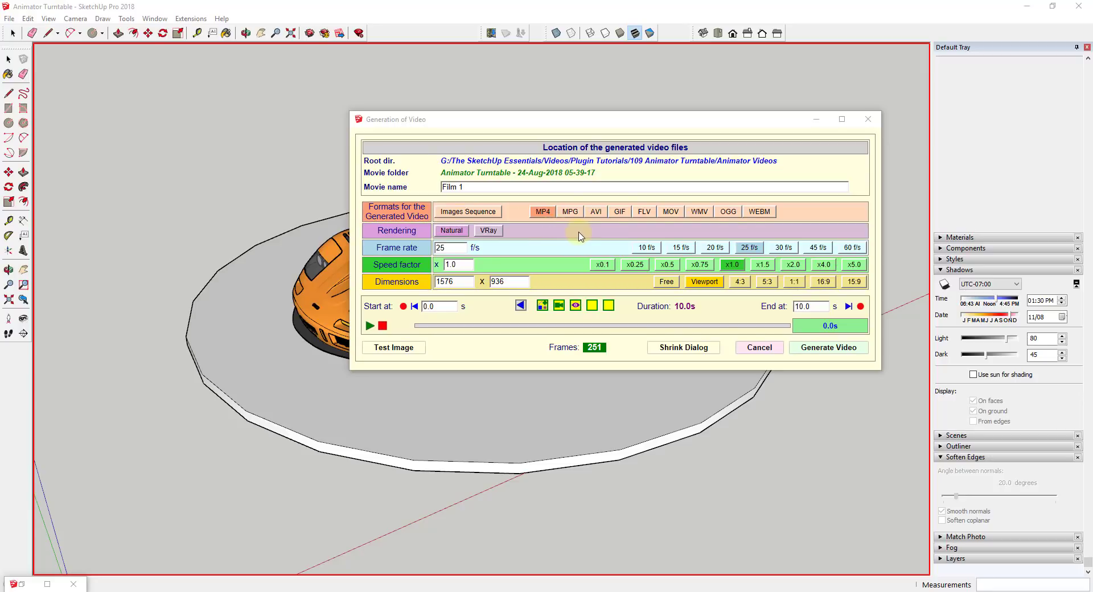
{"action": "left_click", "coordinate": [490, 233]}
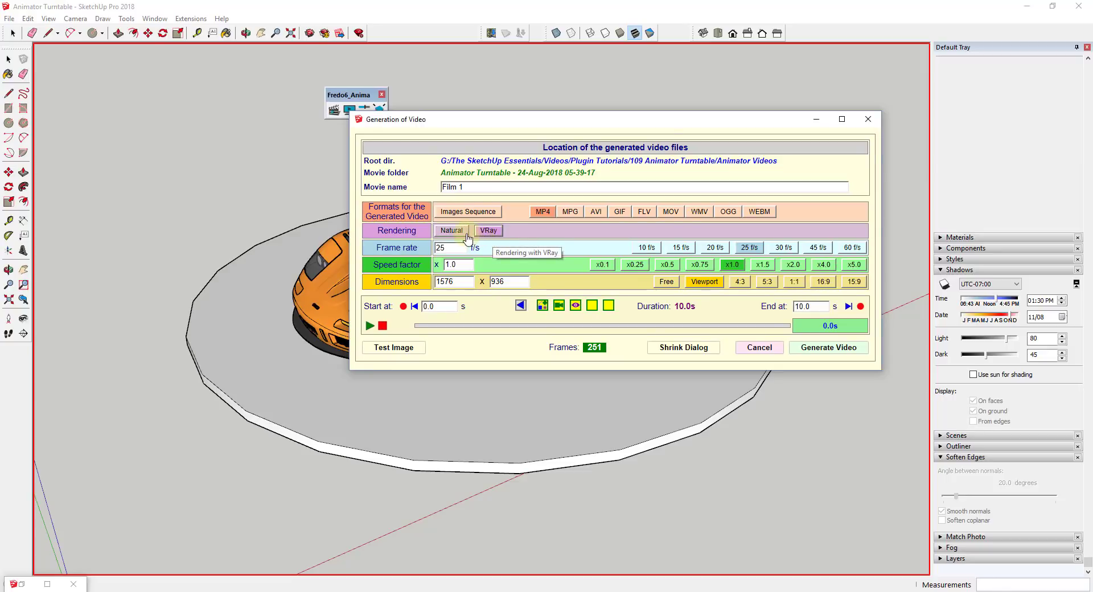
{"action": "left_click", "coordinate": [489, 231]}
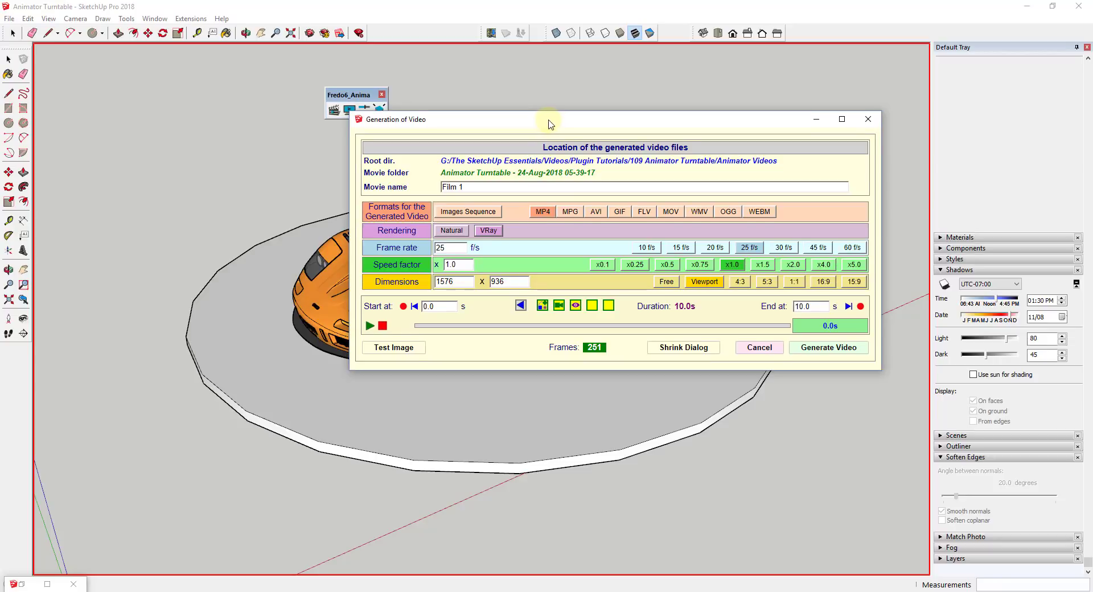
Display the V-Ray for SketchUp toolbar and place it clear of the video generation dialog.
{"action": "left_click_drag", "start_coordinate": [546, 122], "coordinate": [618, 127]}
{"action": "right_click", "coordinate": [817, 33]}
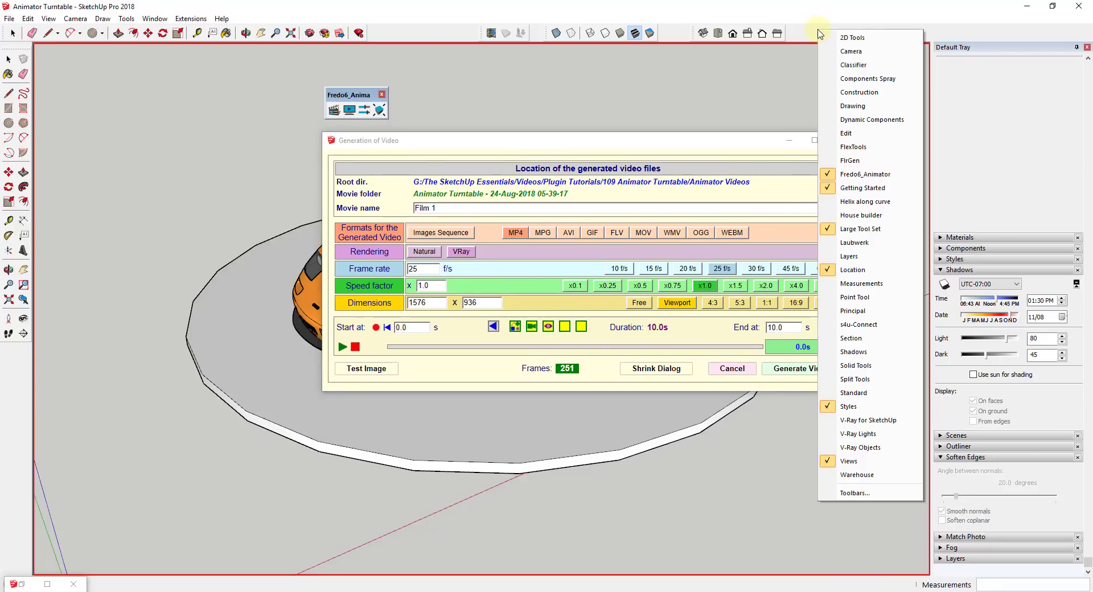
{"action": "left_click", "coordinate": [511, 374]}
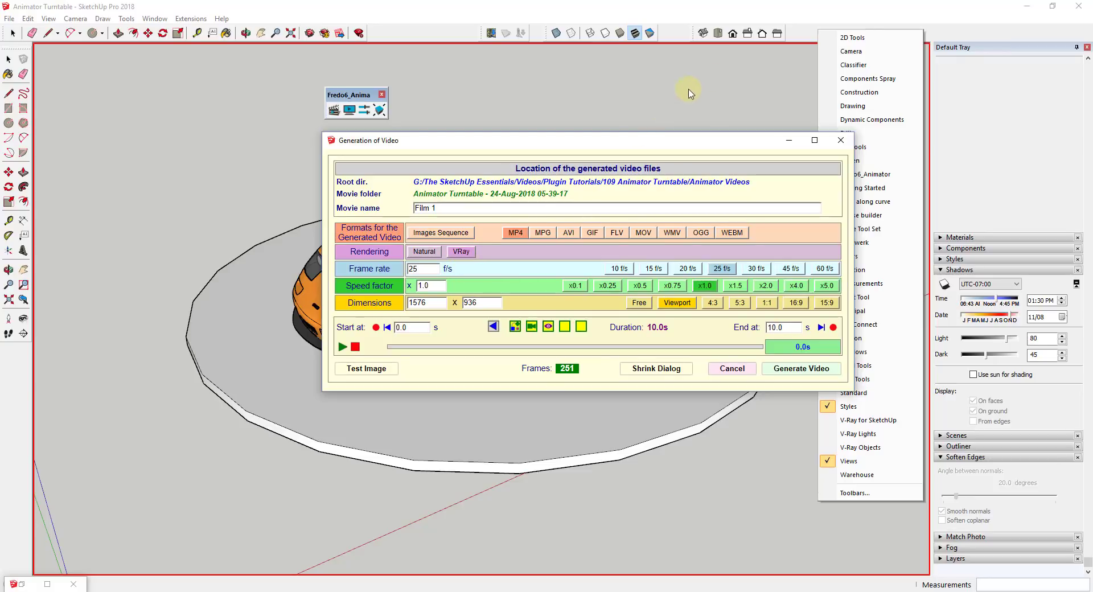
{"action": "left_click", "coordinate": [806, 27]}
{"action": "right_click", "coordinate": [805, 33]}
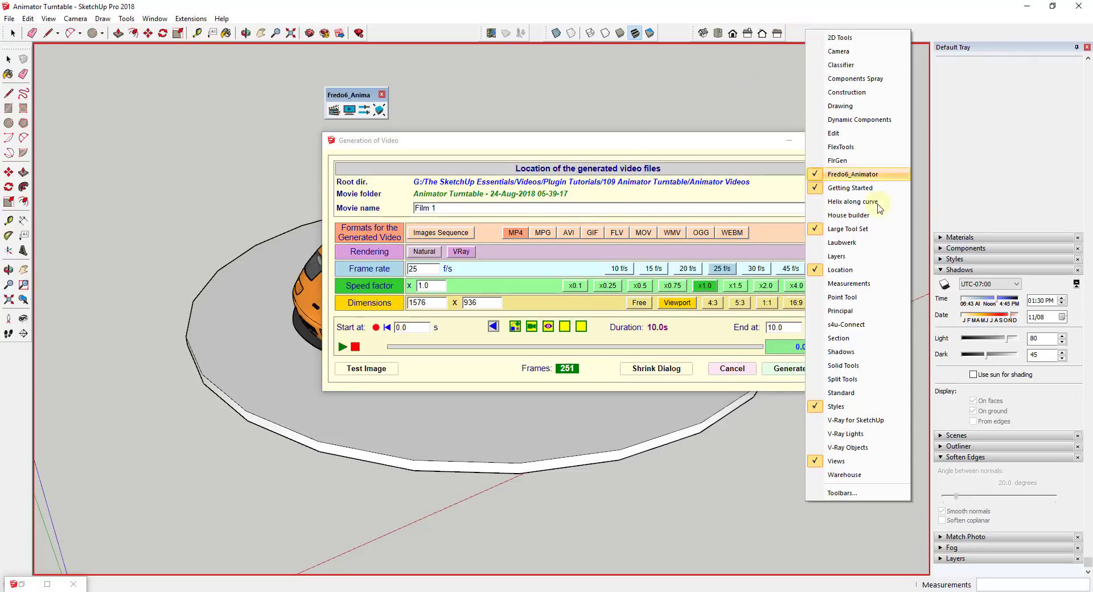
{"action": "left_click", "coordinate": [865, 421]}
{"action": "mouse_move", "coordinate": [627, 77]}
{"action": "left_mouse_down"}
{"action": "mouse_move", "coordinate": [142, 90]}
{"action": "mouse_move", "coordinate": [92, 76]}
{"action": "left_mouse_up"}
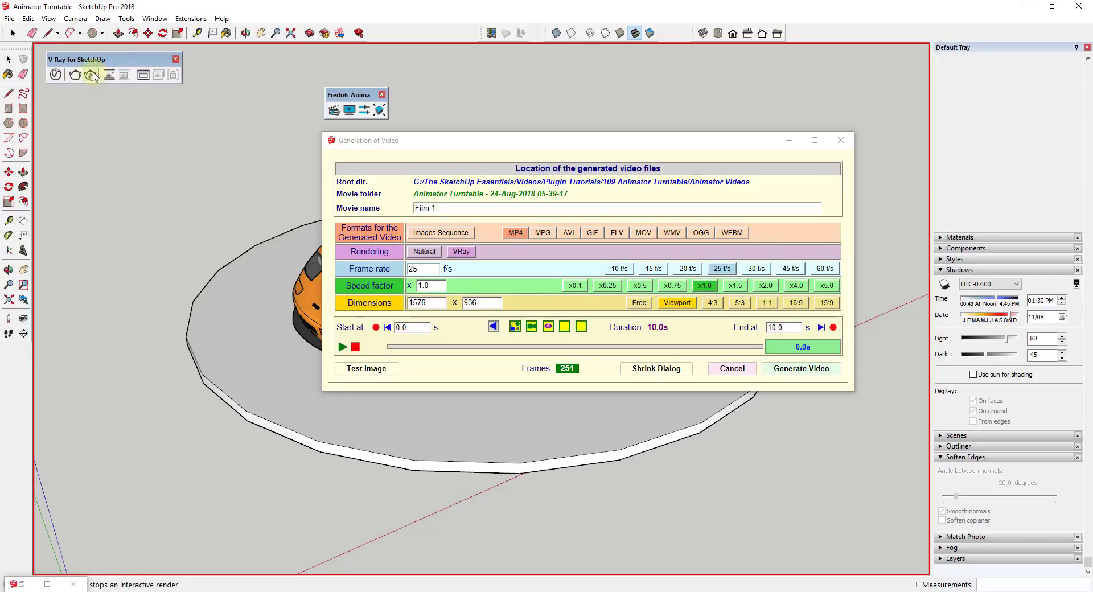
Open the V-Ray Asset Editor beside the video generation dialog and try a V-Ray render of the car.
{"action": "left_click", "coordinate": [55, 75]}
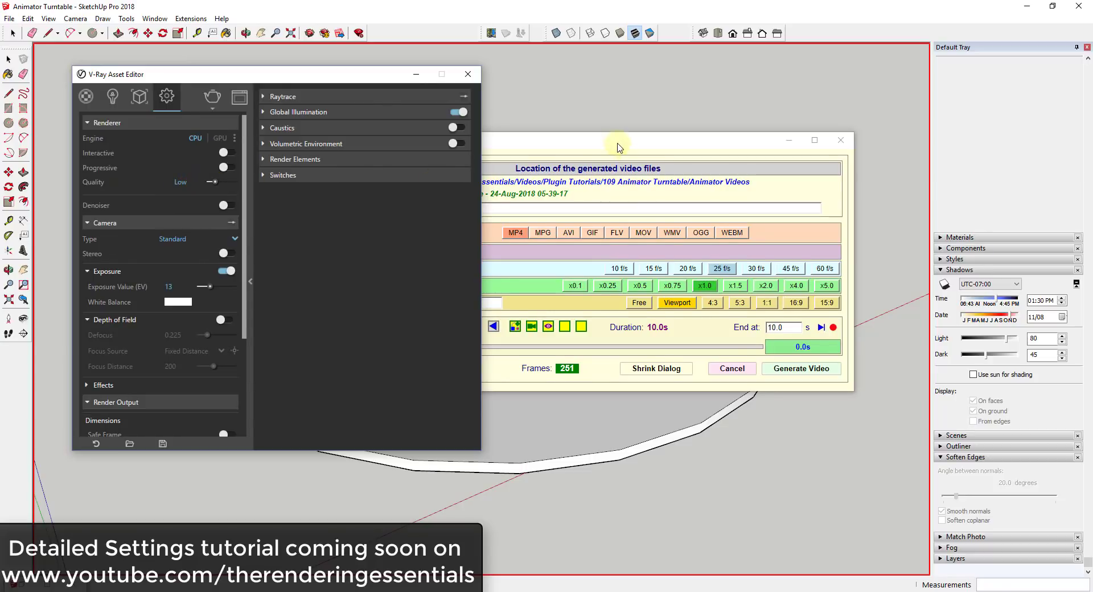
{"action": "left_click_drag", "start_coordinate": [620, 148], "coordinate": [794, 94]}
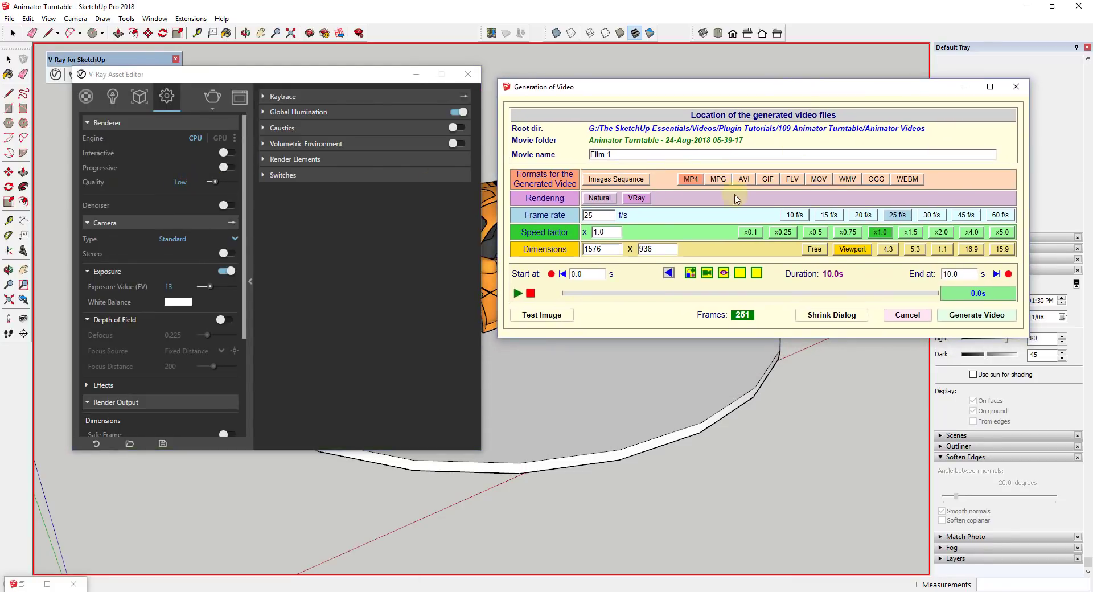
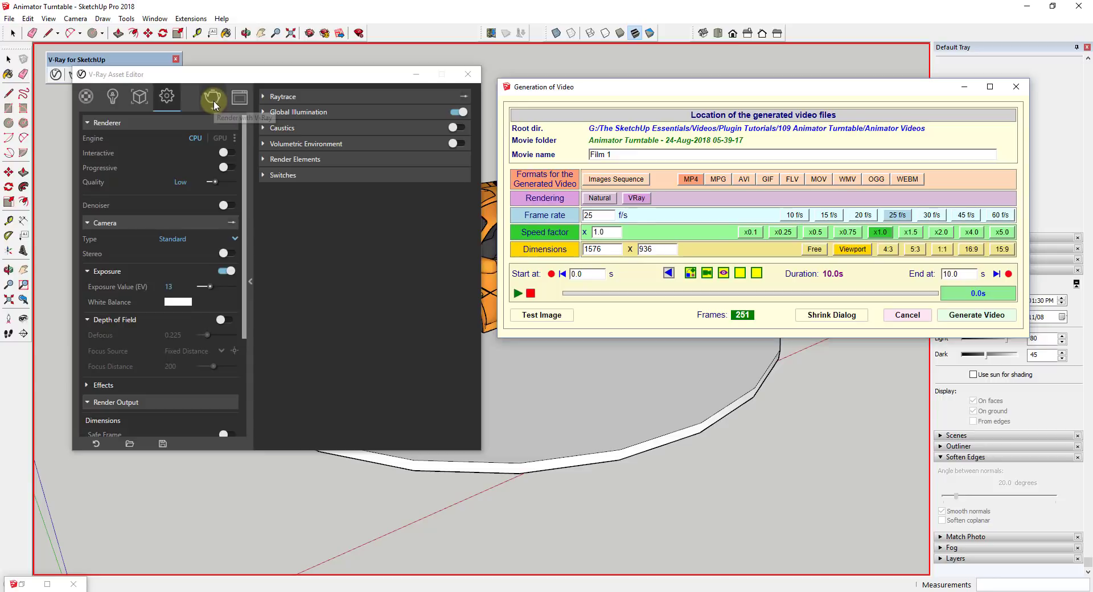
{"action": "left_click", "coordinate": [212, 101]}
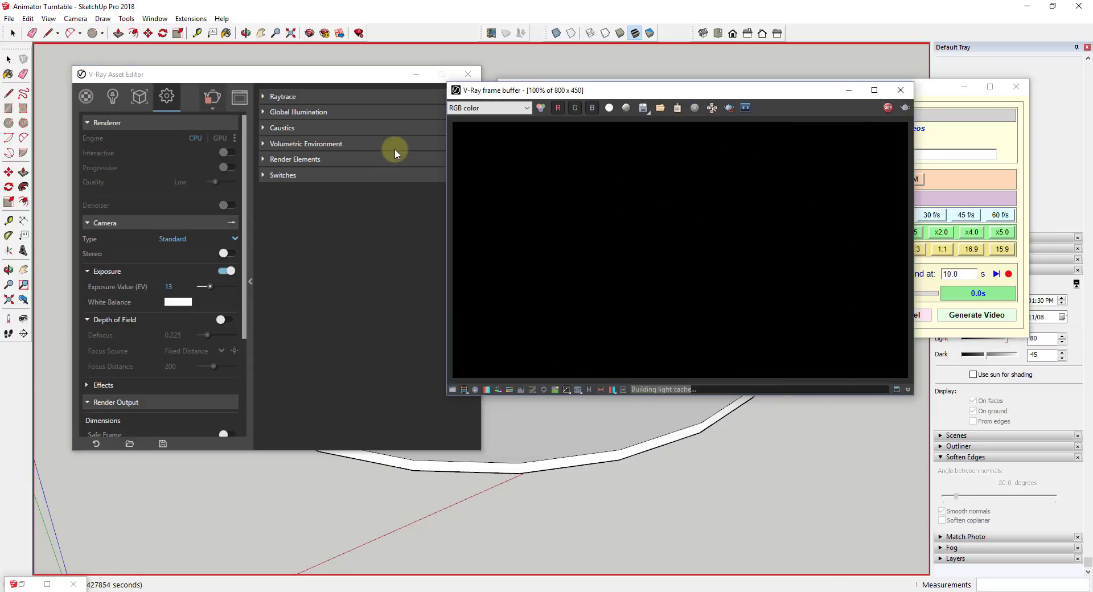
{"action": "left_click", "coordinate": [899, 91]}
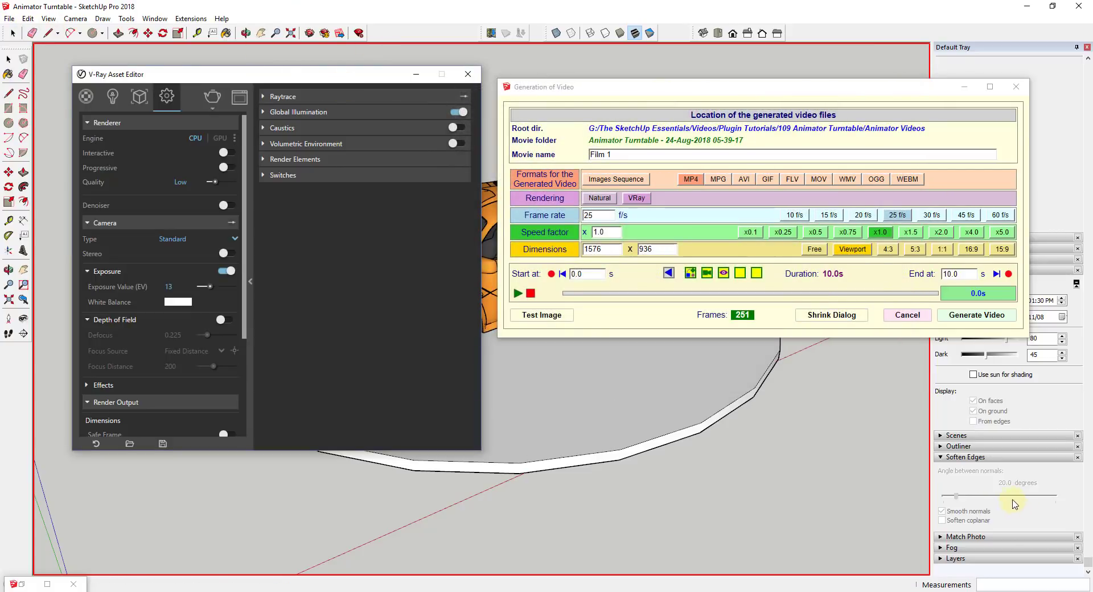
Unhide the V-Ray Dome Light and render the car on its turntable with V-Ray.
{"action": "left_click", "coordinate": [940, 447]}
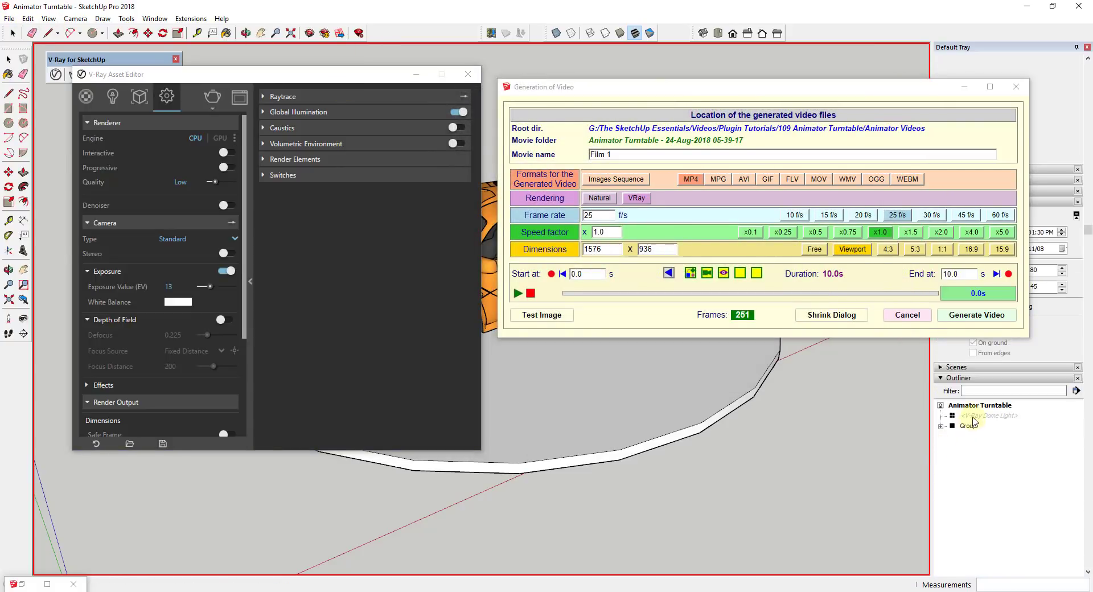
{"action": "right_click", "coordinate": [973, 419]}
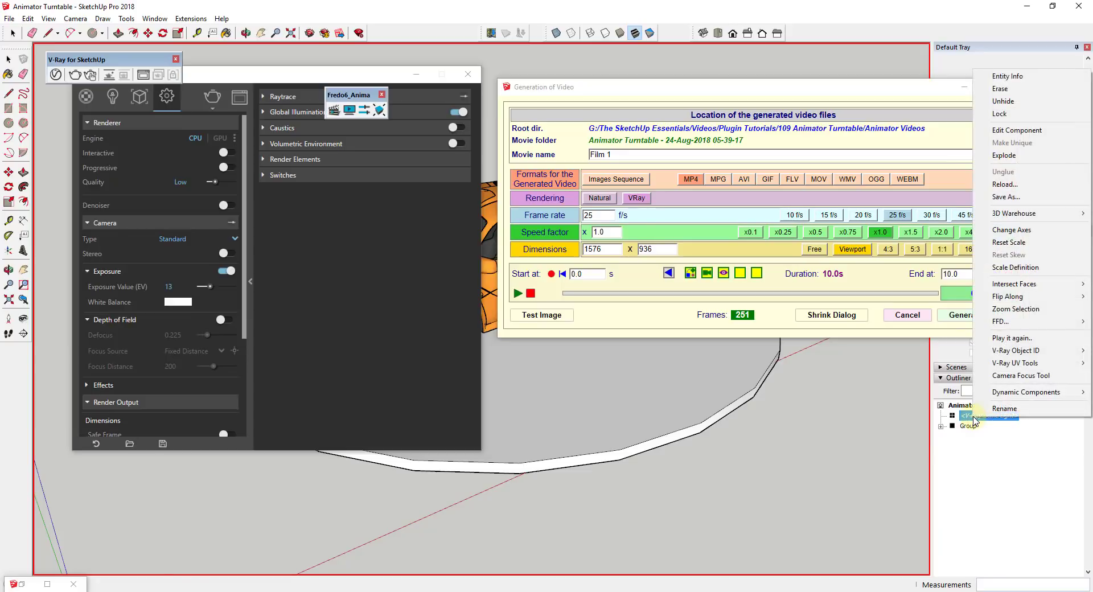
{"action": "left_click", "coordinate": [1003, 102]}
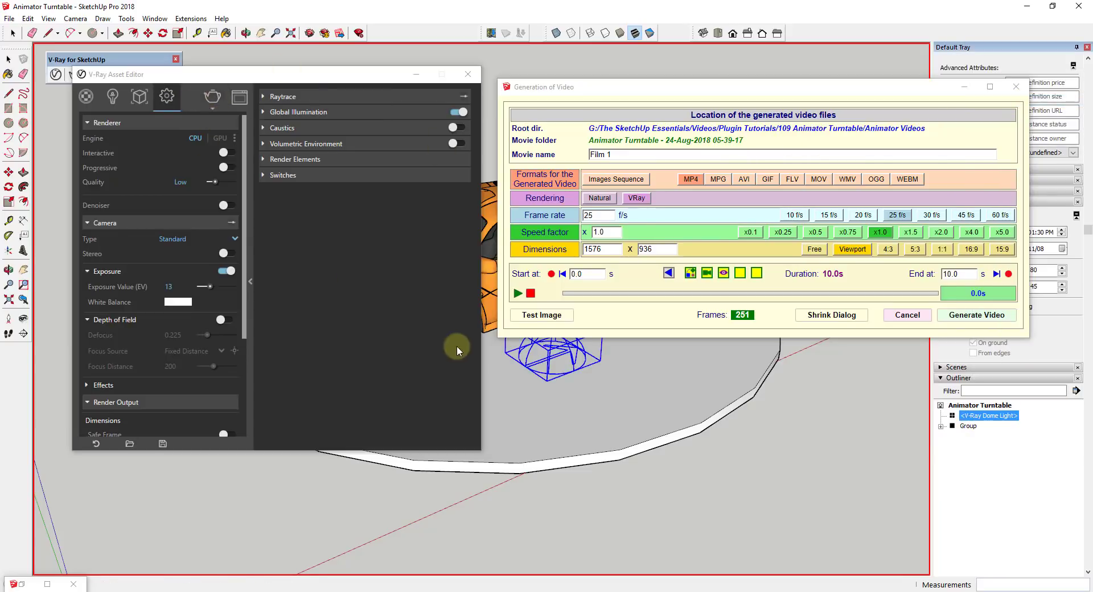
{"action": "left_click", "coordinate": [211, 98]}
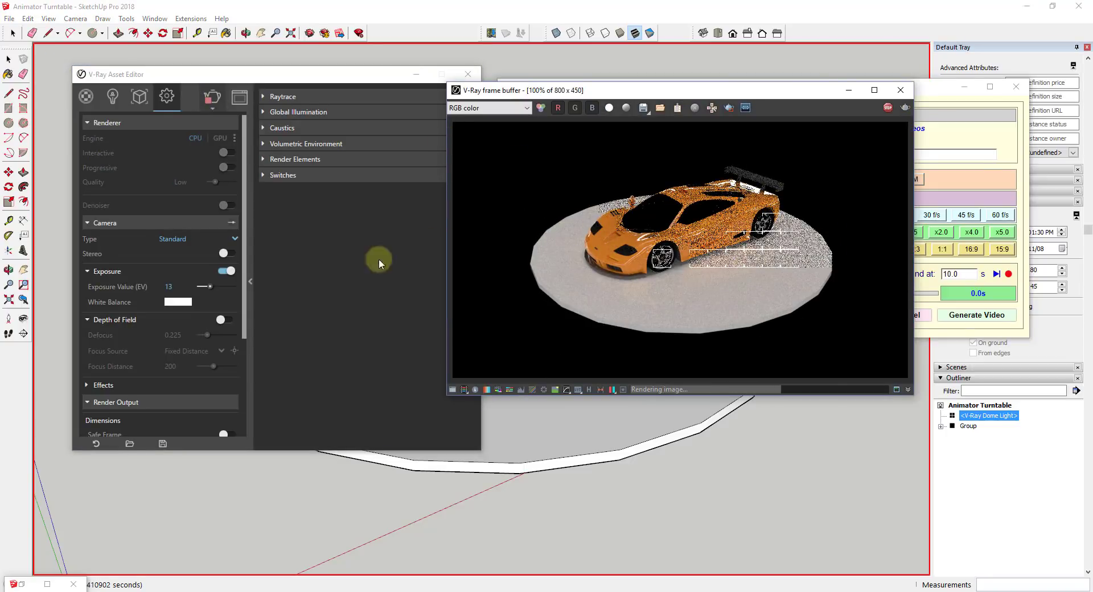
Examine the scene's V-Ray materials Color_C02 and Color_A06 in the V-Ray Asset Editor.
{"action": "left_click", "coordinate": [86, 97]}
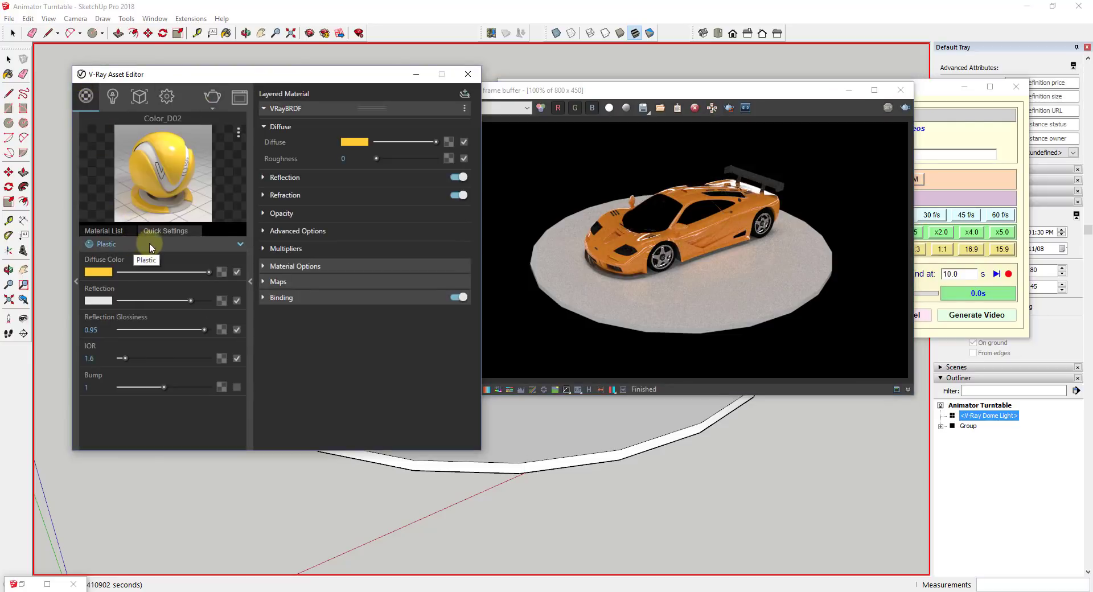
{"action": "left_click", "coordinate": [102, 231]}
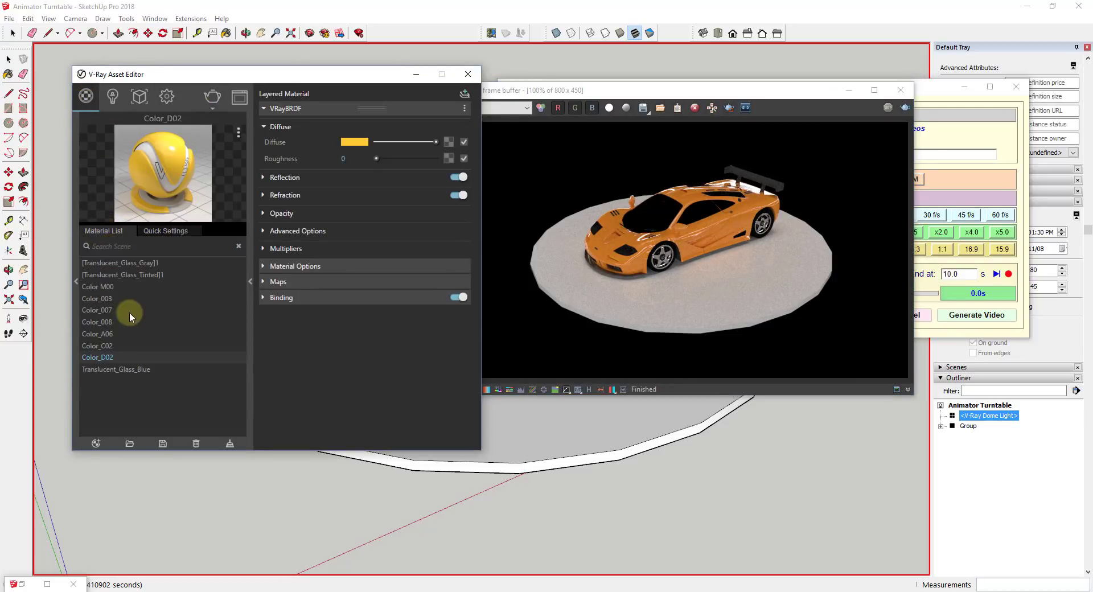
{"action": "left_click", "coordinate": [100, 346]}
{"action": "left_click", "coordinate": [100, 335]}
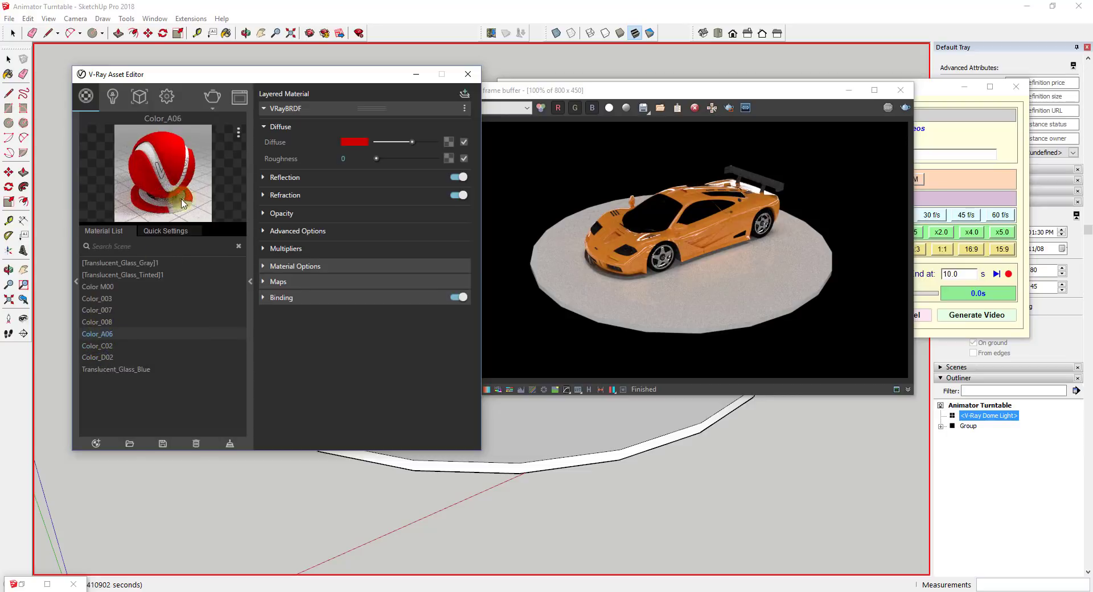
Examine the quick settings of the materials Color_A06 and Color M00 in the V-Ray Asset Editor.
{"action": "left_click", "coordinate": [160, 230]}
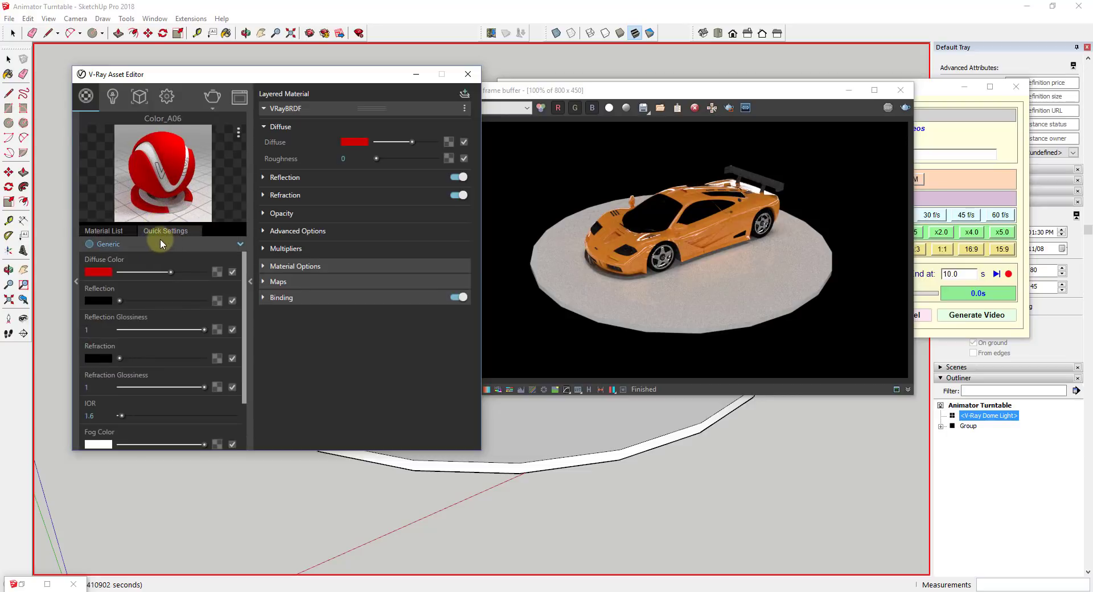
{"action": "left_click", "coordinate": [159, 240]}
{"action": "left_click", "coordinate": [105, 288]}
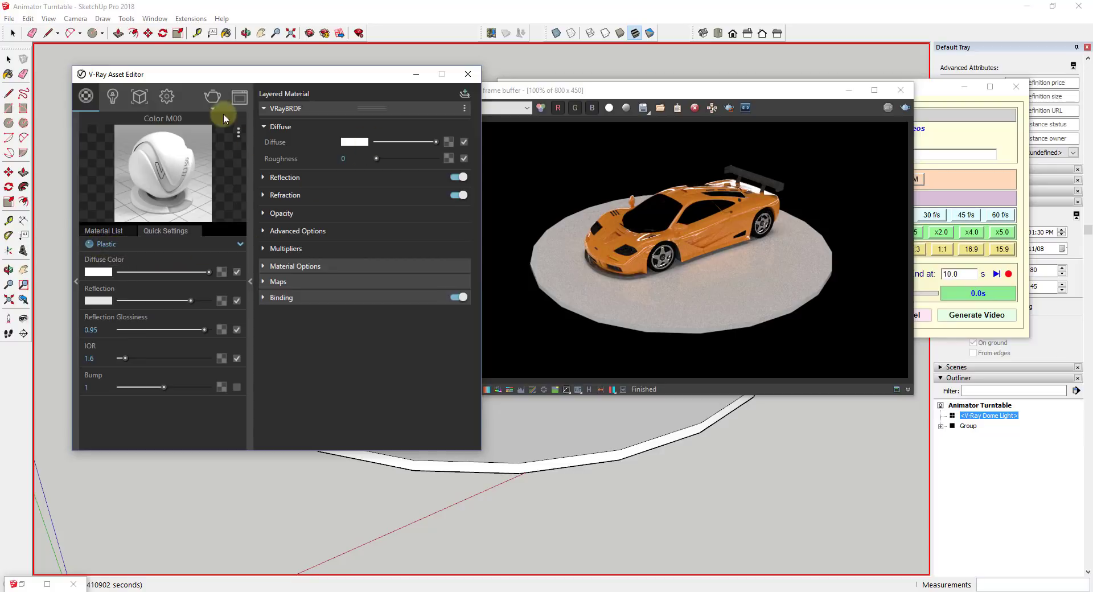
{"action": "left_click", "coordinate": [210, 101]}
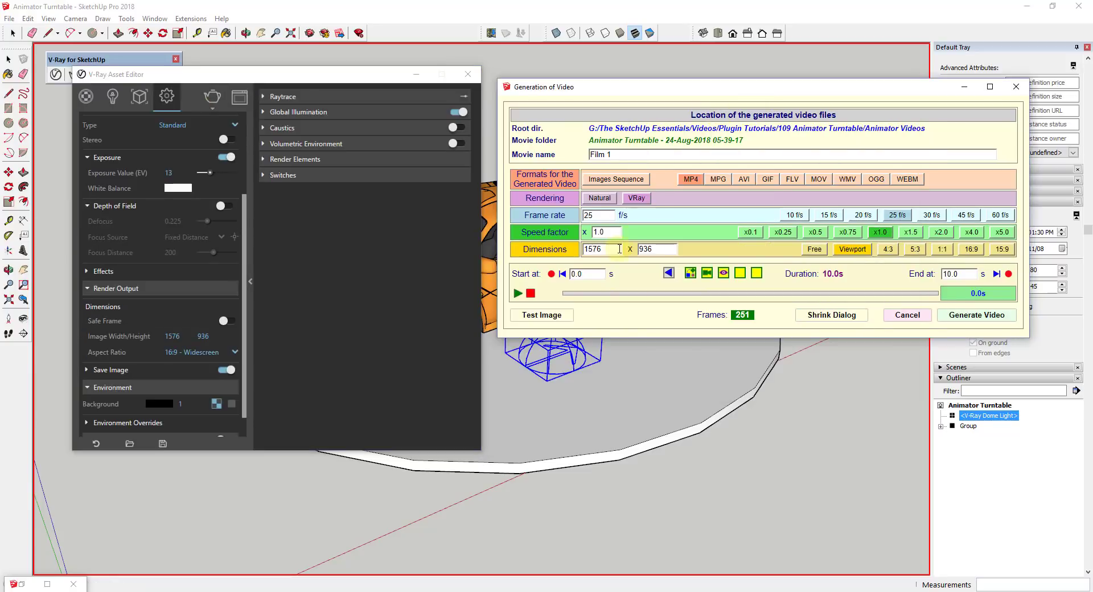
Set the video dimensions to 800 x 450, generate a V-Ray test image, and close it after viewing.
{"action": "double_click", "coordinate": [614, 249]}
{"action": "type", "text": "800"}
{"action": "key", "text": "Tab"}
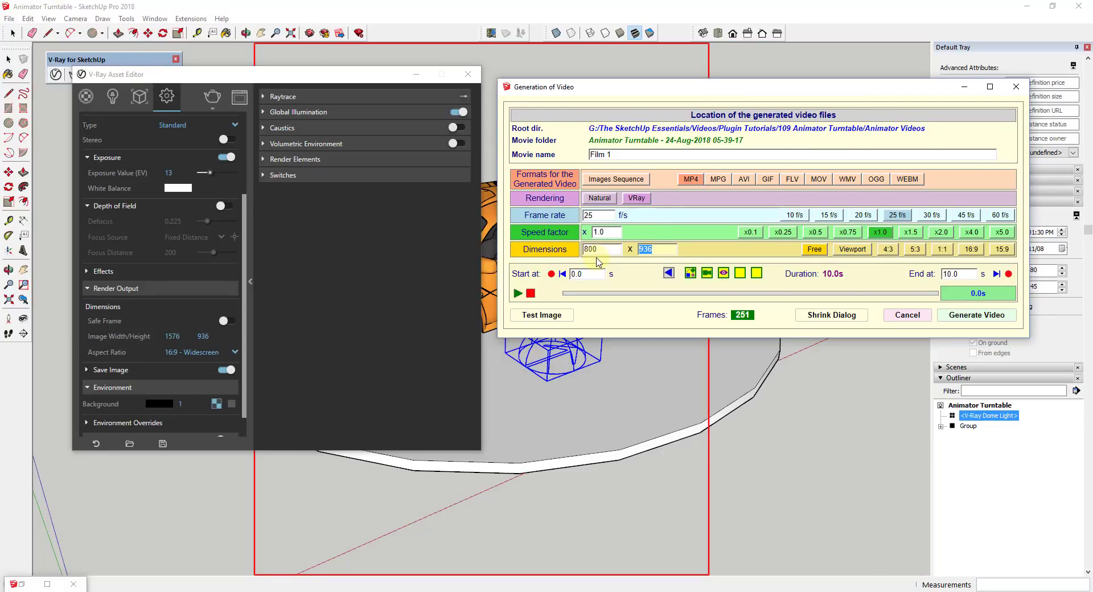
{"action": "key", "text": "Tab"}
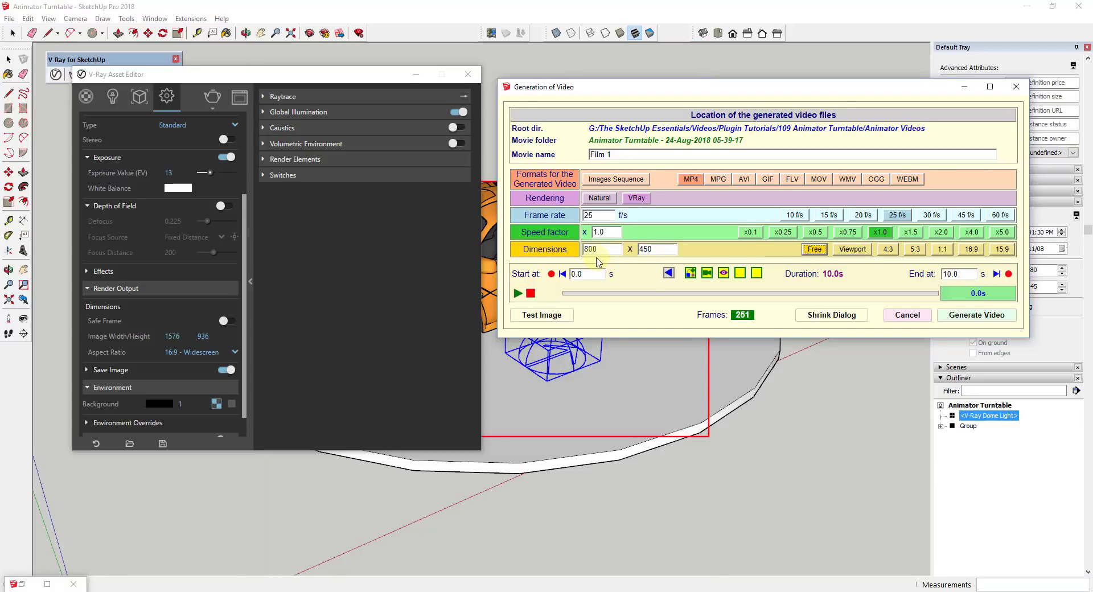
{"action": "left_click", "coordinate": [561, 314]}
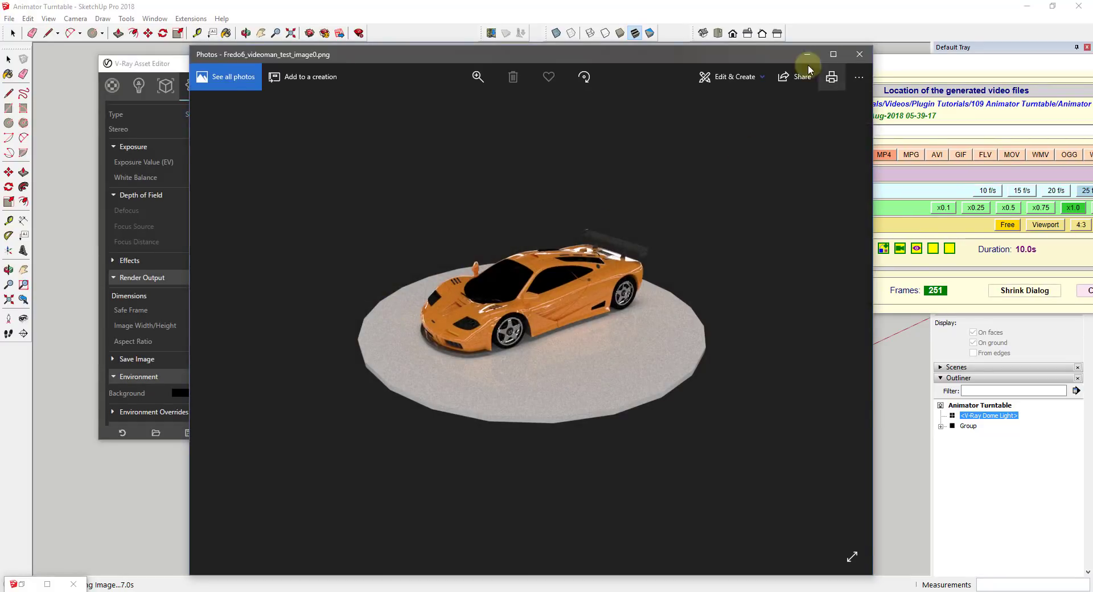
{"action": "left_click", "coordinate": [854, 58]}
Close the V-Ray frame buffer, Asset Editor and video generation dialog, and exit the Animator clip playback mode.
{"action": "left_click", "coordinate": [606, 129]}
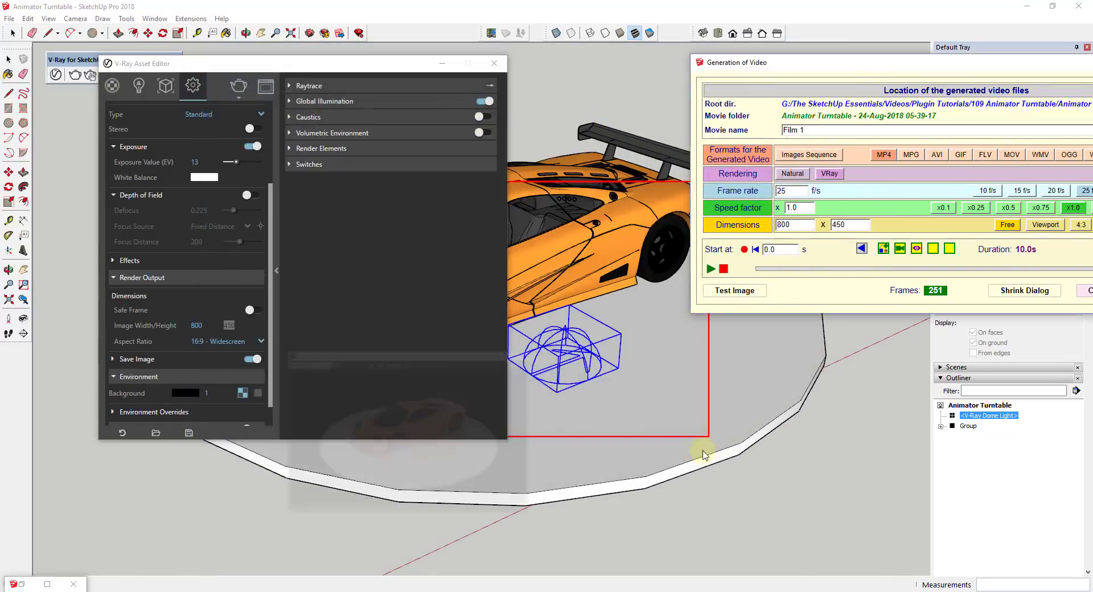
{"action": "left_click", "coordinate": [495, 64]}
{"action": "left_click_drag", "start_coordinate": [957, 75], "coordinate": [1092, 77]}
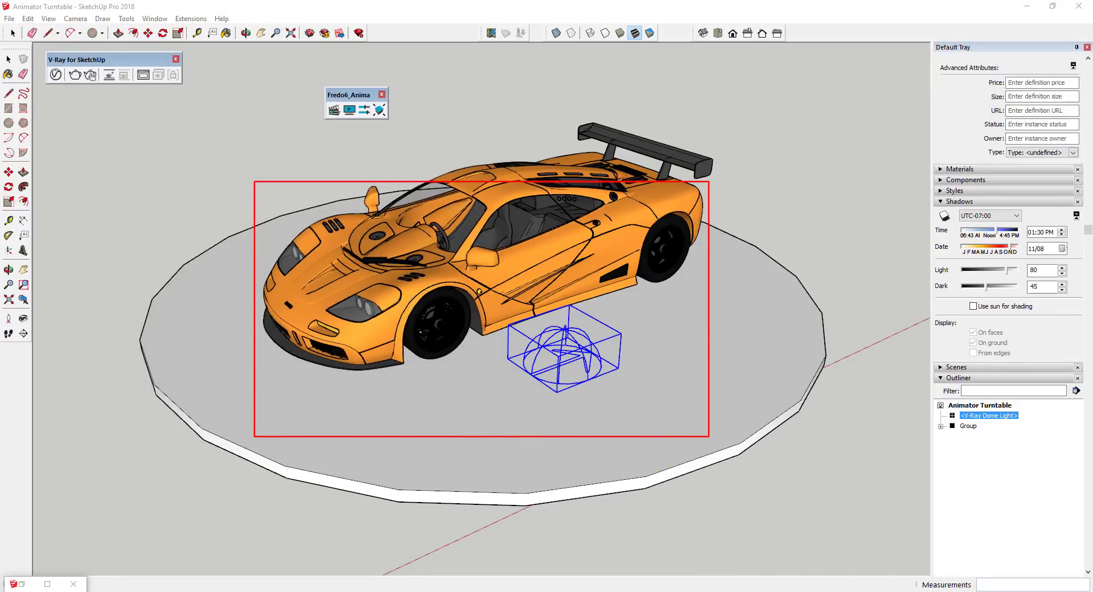
{"action": "right_click", "coordinate": [752, 384]}
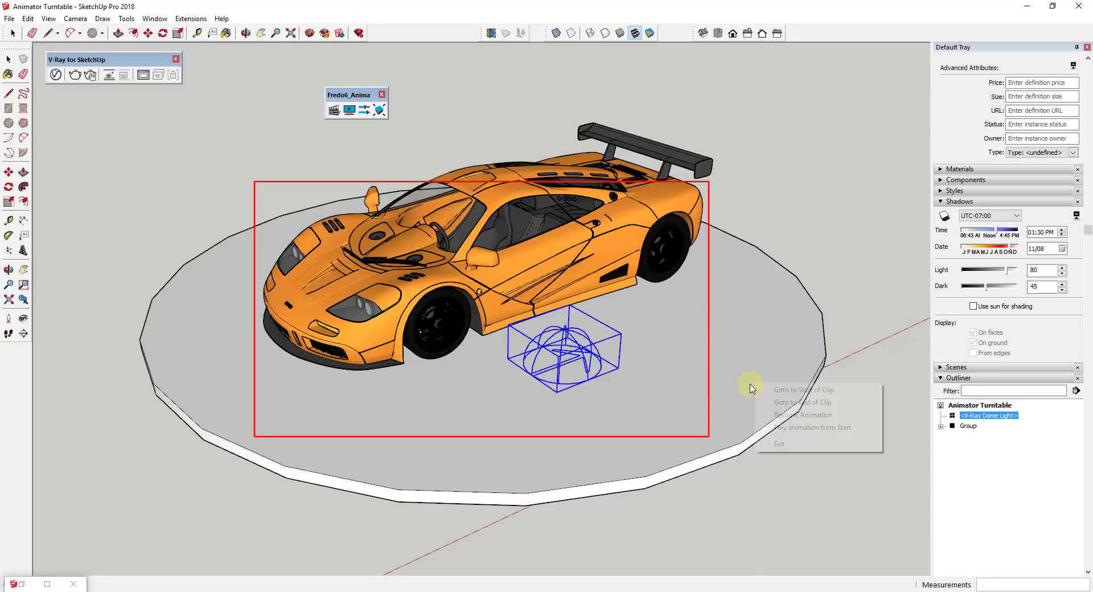
{"action": "left_click", "coordinate": [780, 445]}
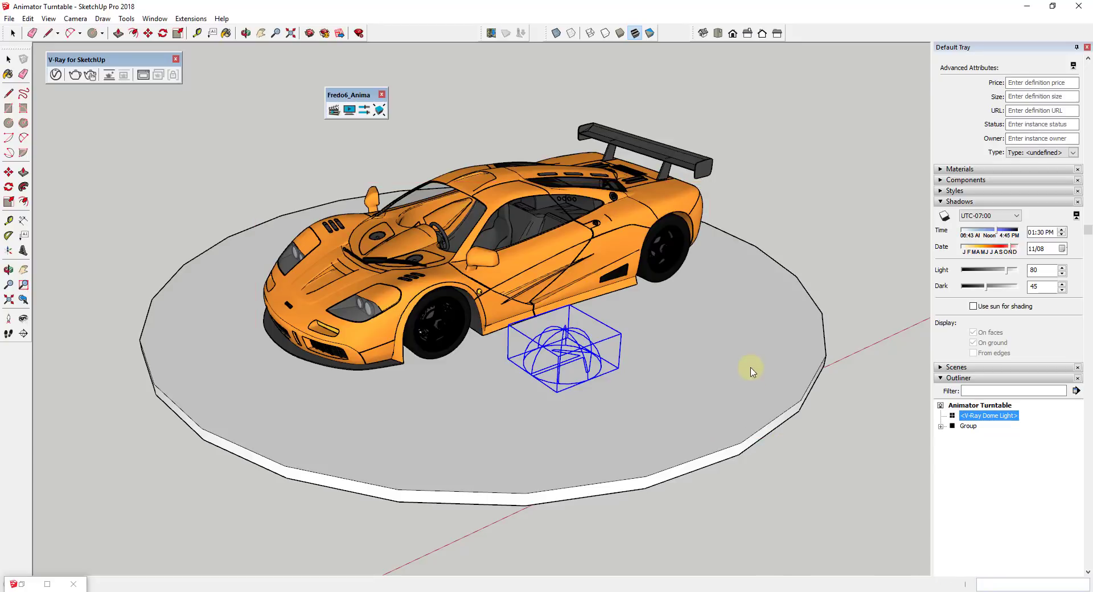
Open the nested turntable disc group for editing and remove the disc's thickness, keeping only its flat circular face.
{"action": "left_click", "coordinate": [783, 392]}
{"action": "double_click", "coordinate": [813, 382]}
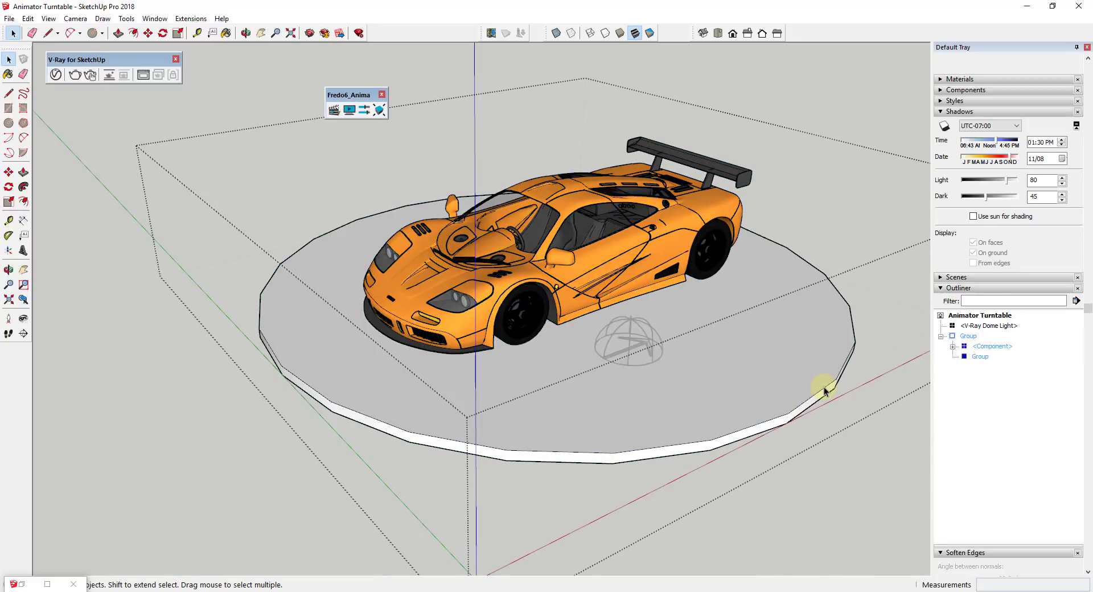
{"action": "left_click", "coordinate": [825, 399]}
{"action": "double_click", "coordinate": [787, 420]}
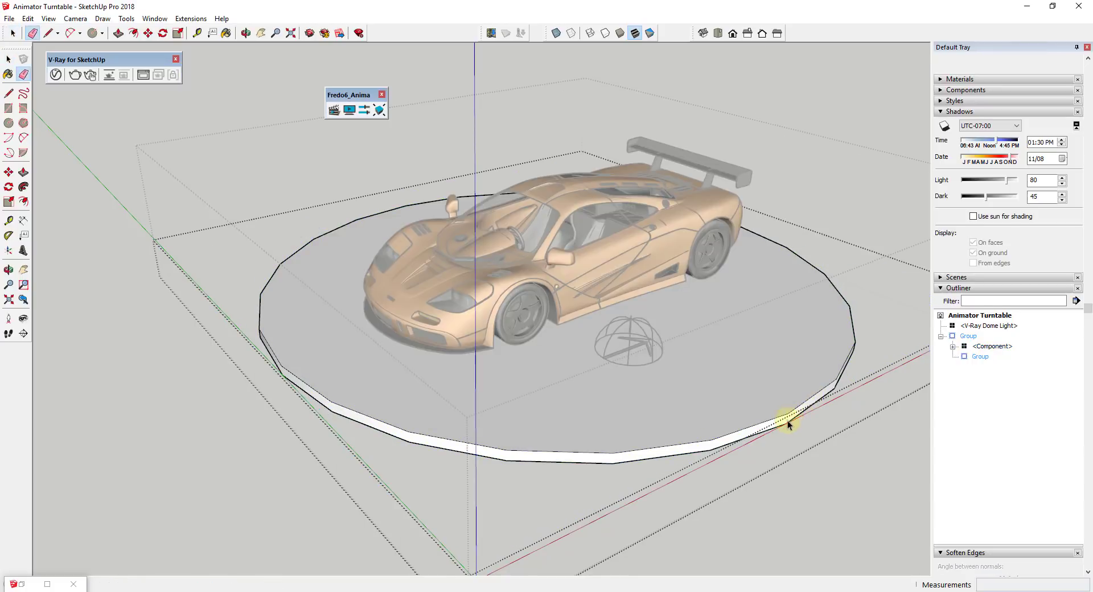
{"action": "left_click", "coordinate": [785, 416]}
Set the turntable circle's edge to 60 segments.
{"action": "left_click", "coordinate": [788, 419]}
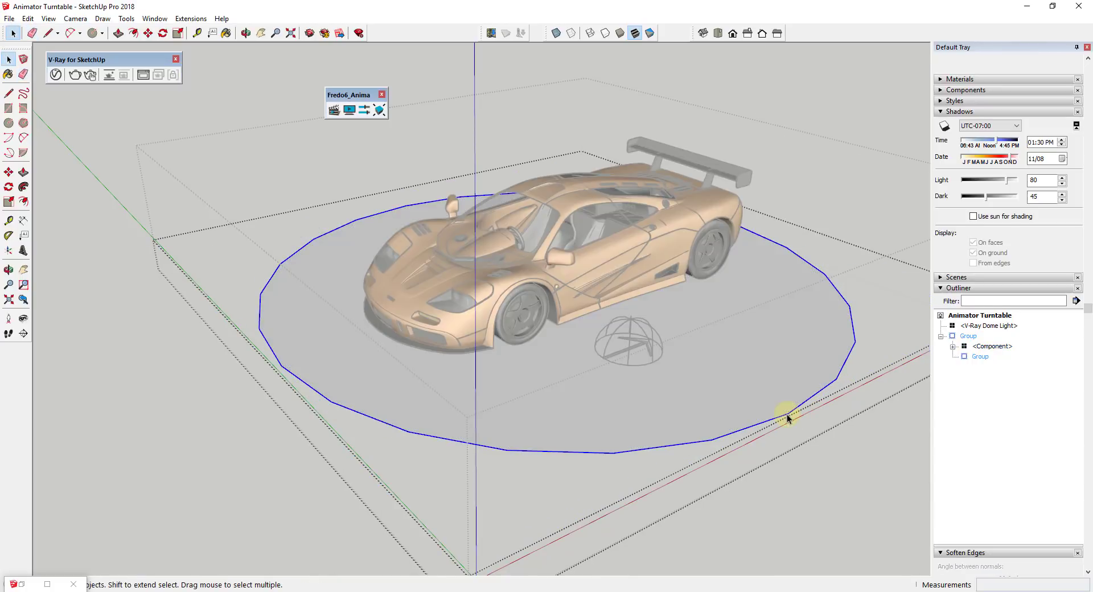
{"action": "scroll", "coordinate": [991, 126], "scroll_direction": "up", "scroll_amount": 3}
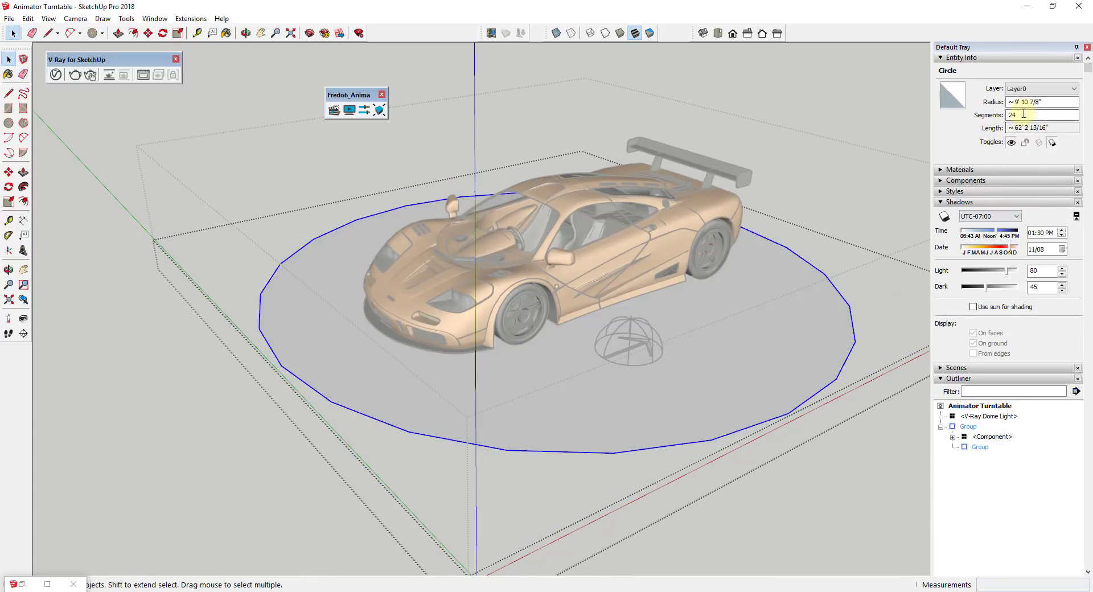
{"action": "left_click", "coordinate": [1023, 113]}
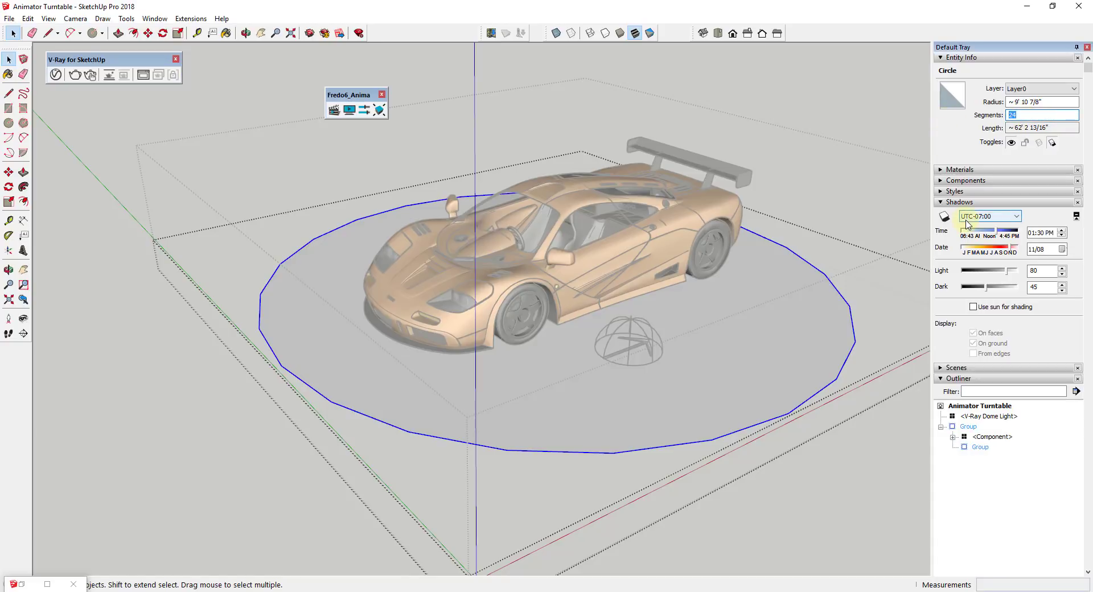
{"action": "type", "text": "60"}
{"action": "key", "text": "Return"}
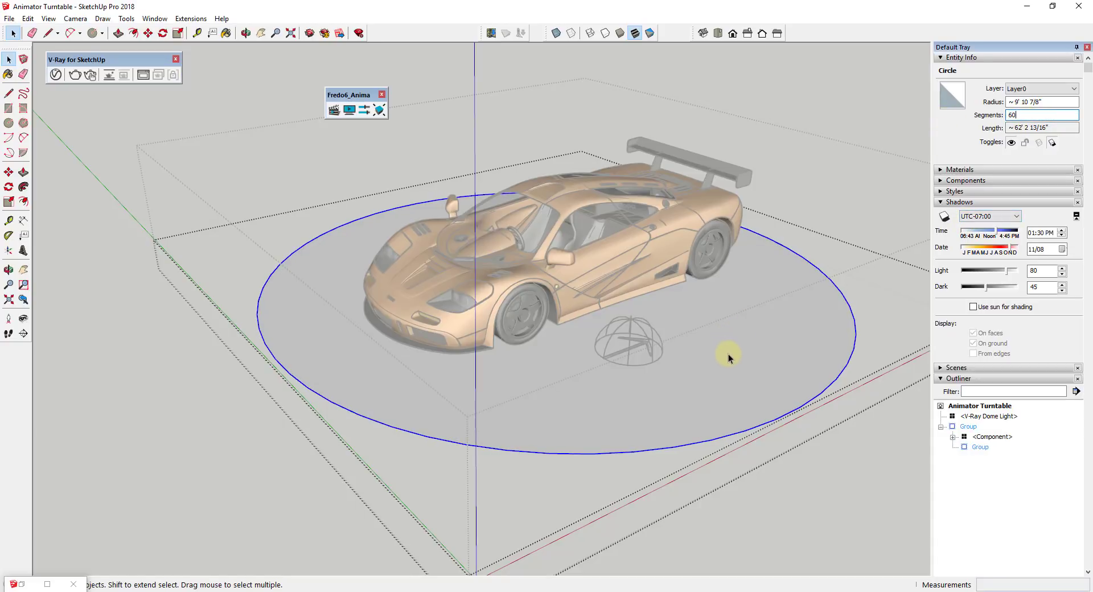
Try to extrude the circular turntable face downward by 6 inches with Push/Pull.
{"action": "key", "text": "p"}
{"action": "left_click", "coordinate": [730, 391]}
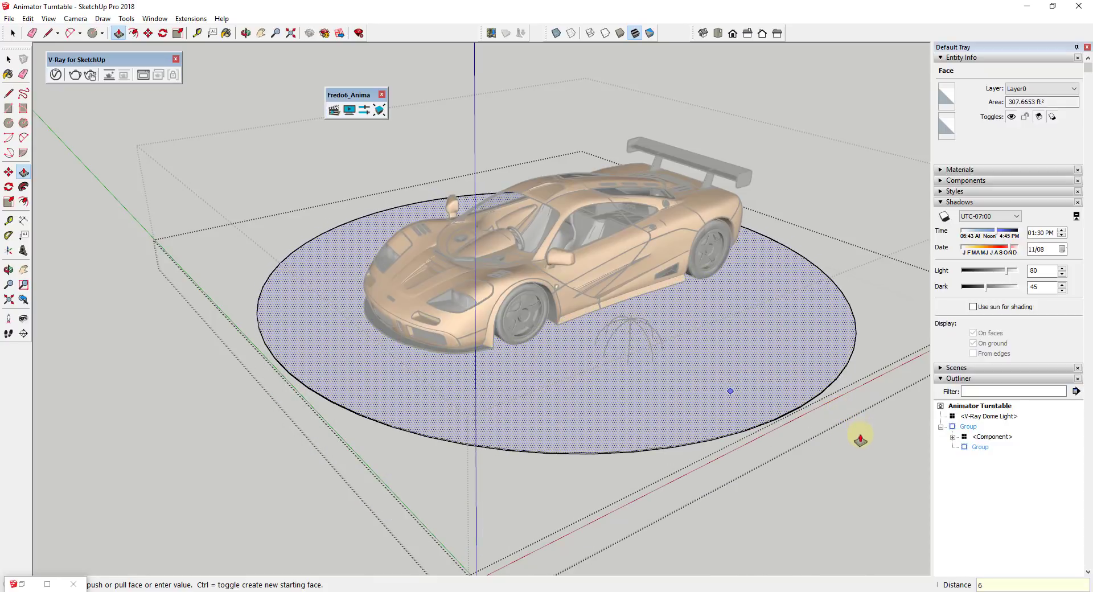
{"action": "type", "text": "6"}
{"action": "key", "text": "Return"}
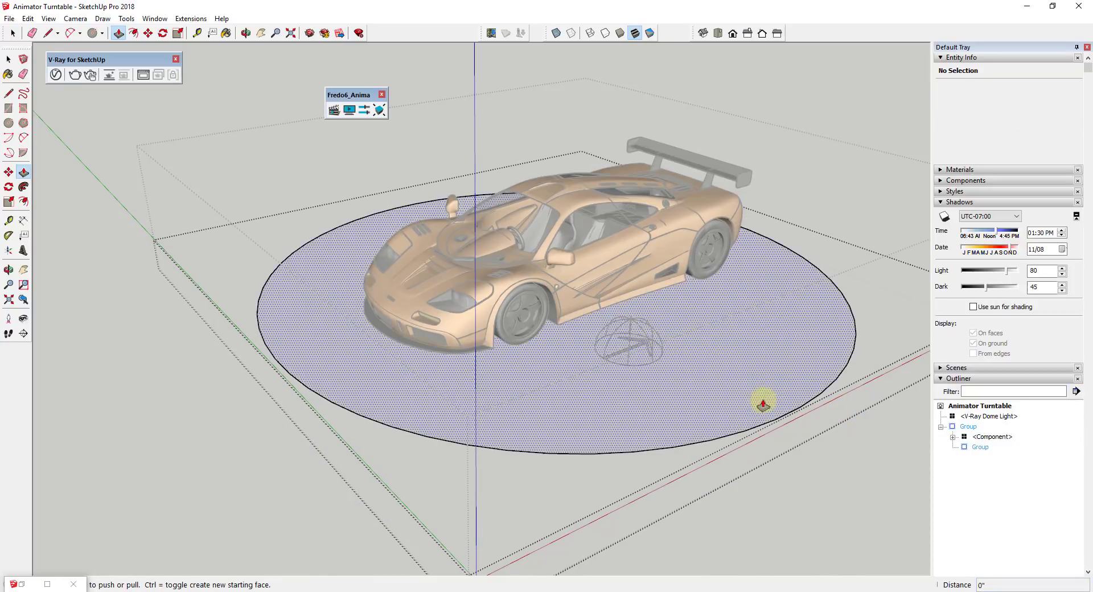
{"action": "left_click", "coordinate": [763, 419]}
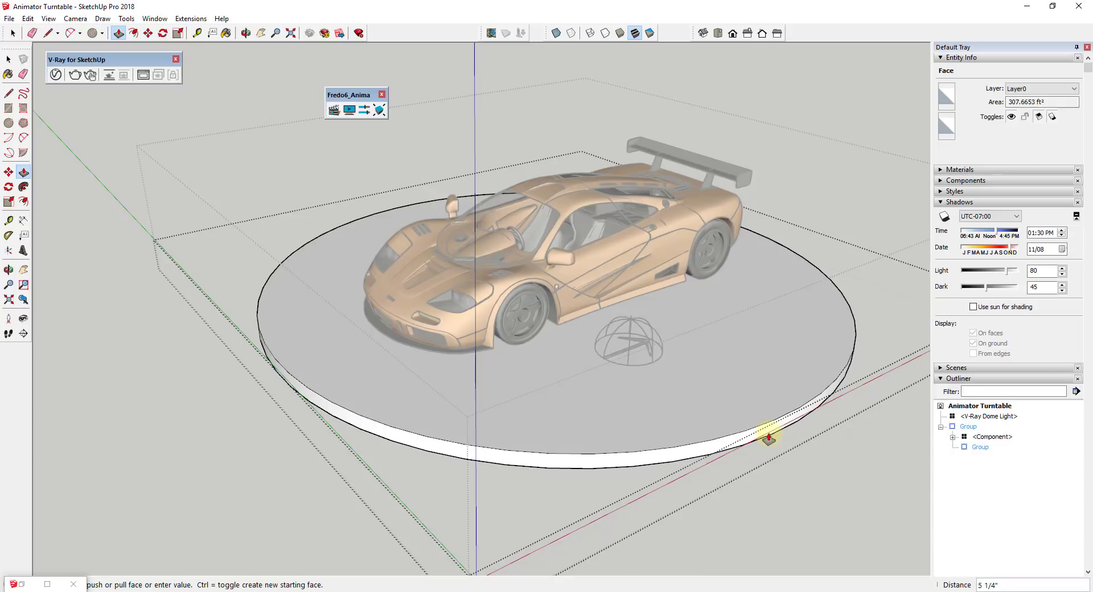
{"action": "type", "text": "6"}
{"action": "key", "text": "Return"}
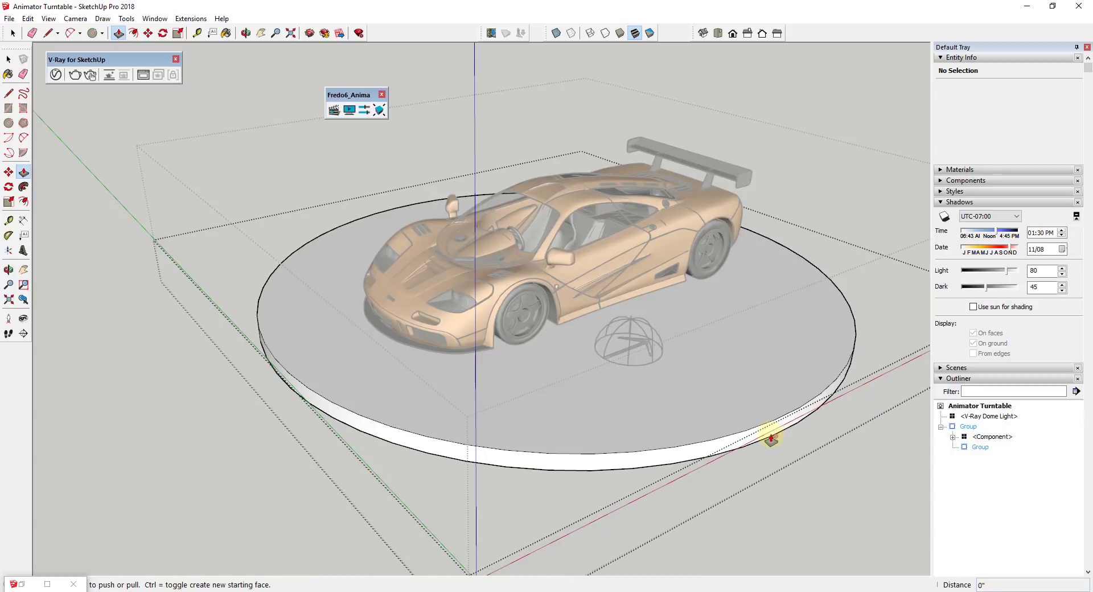
Extrude the circular turntable face downward by 3 inches with Push/Pull and leave the group editing.
{"action": "left_click", "coordinate": [771, 421]}
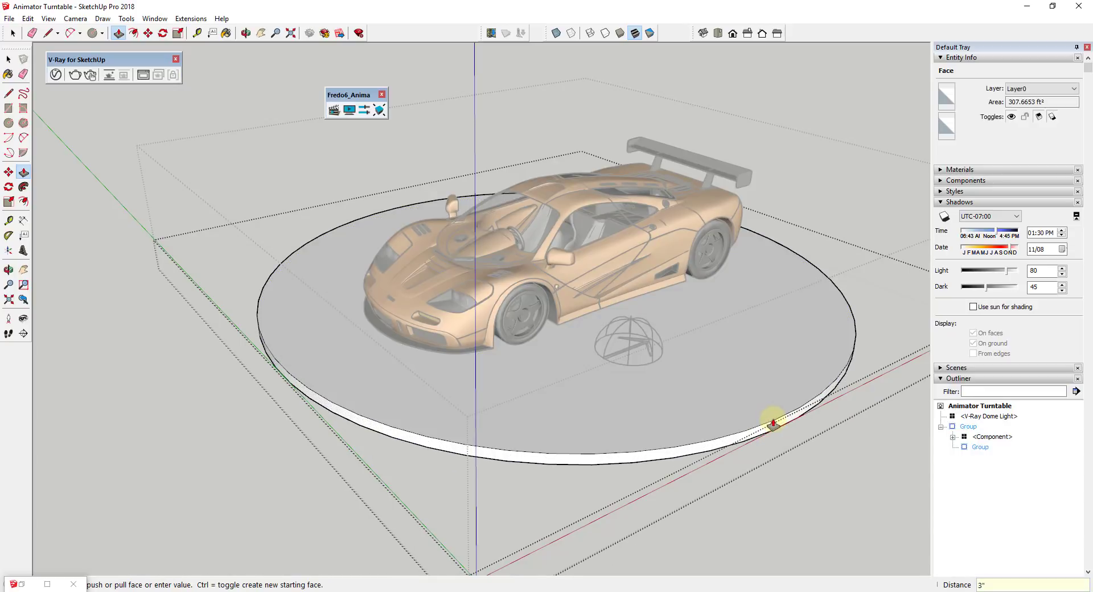
{"action": "key", "text": "Return"}
{"action": "key", "text": "space"}
{"action": "left_click", "coordinate": [827, 441]}
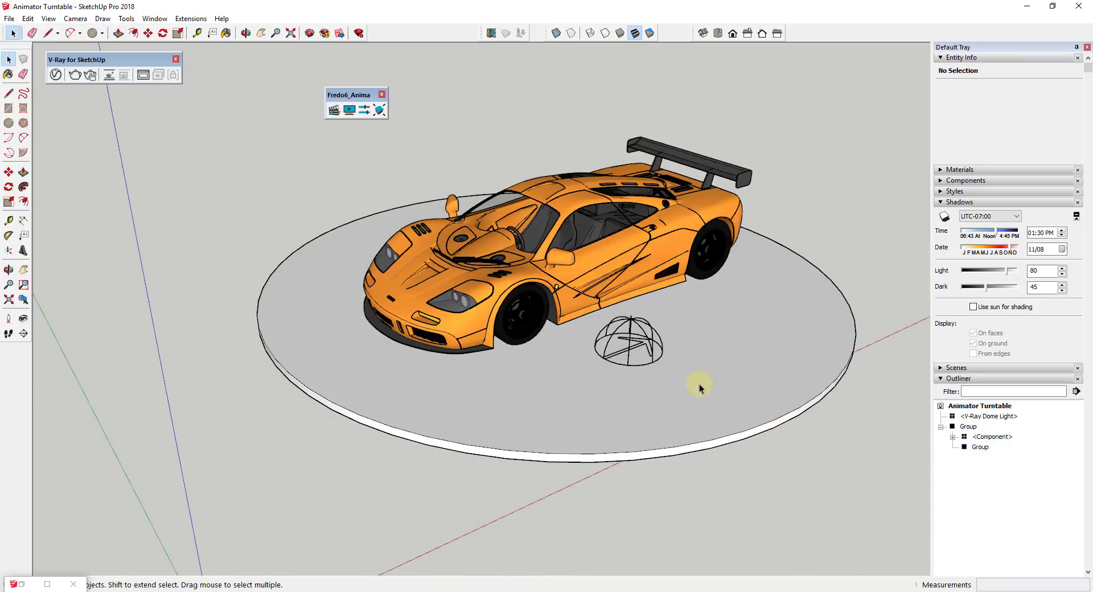
Test and generate the V-Ray turntable video as MP4 and MOV, named Rendered Film 1, at 800 x 600 and 25 f/s.
{"action": "left_click", "coordinate": [335, 113]}
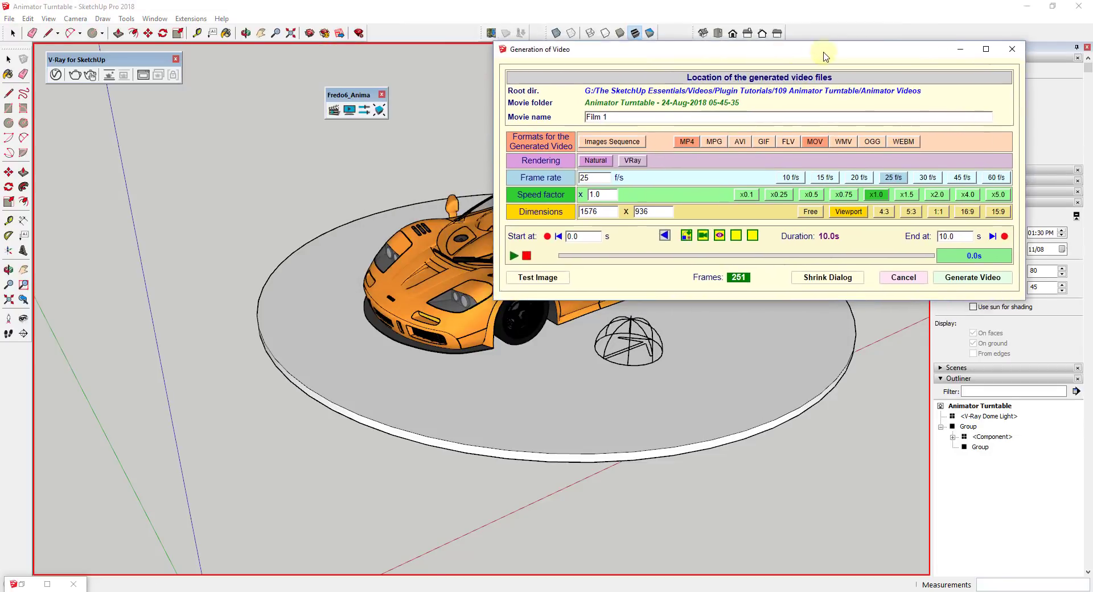
{"action": "left_click", "coordinate": [578, 275]}
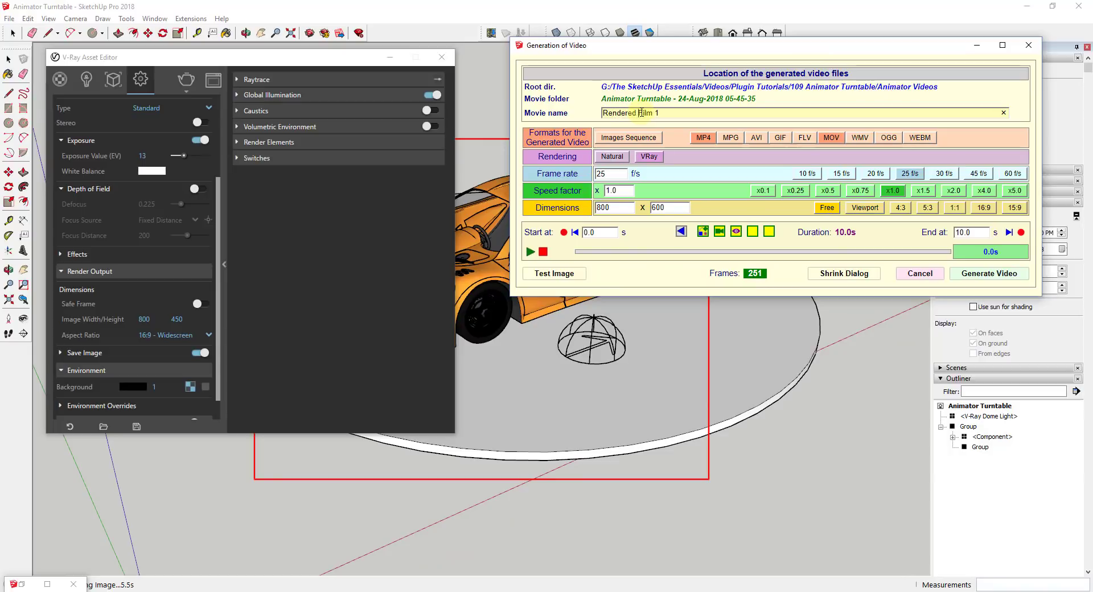
{"action": "left_click", "coordinate": [982, 273]}
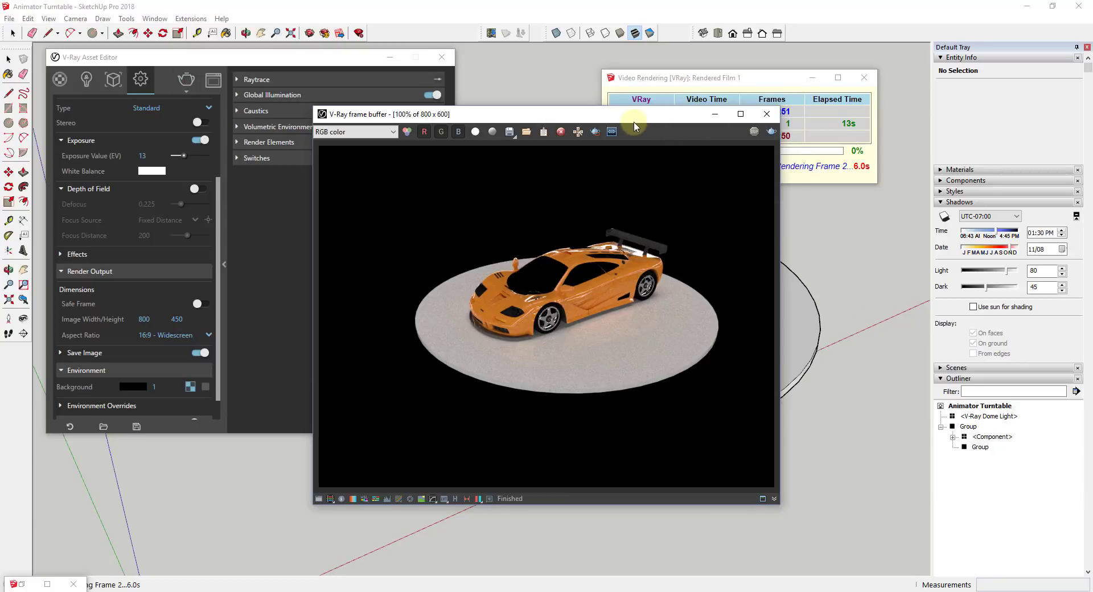
Move the V-Ray frame buffer clear of the video rendering window, play the finished MP4, and close the player.
{"action": "left_click_drag", "start_coordinate": [632, 121], "coordinate": [428, 73]}
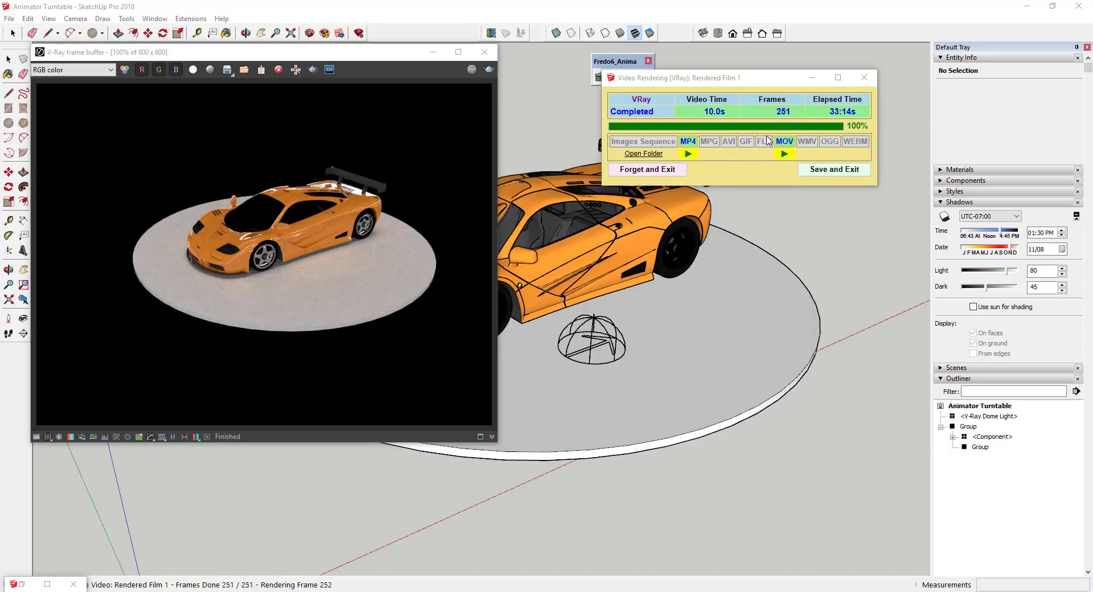
{"action": "left_click", "coordinate": [688, 154]}
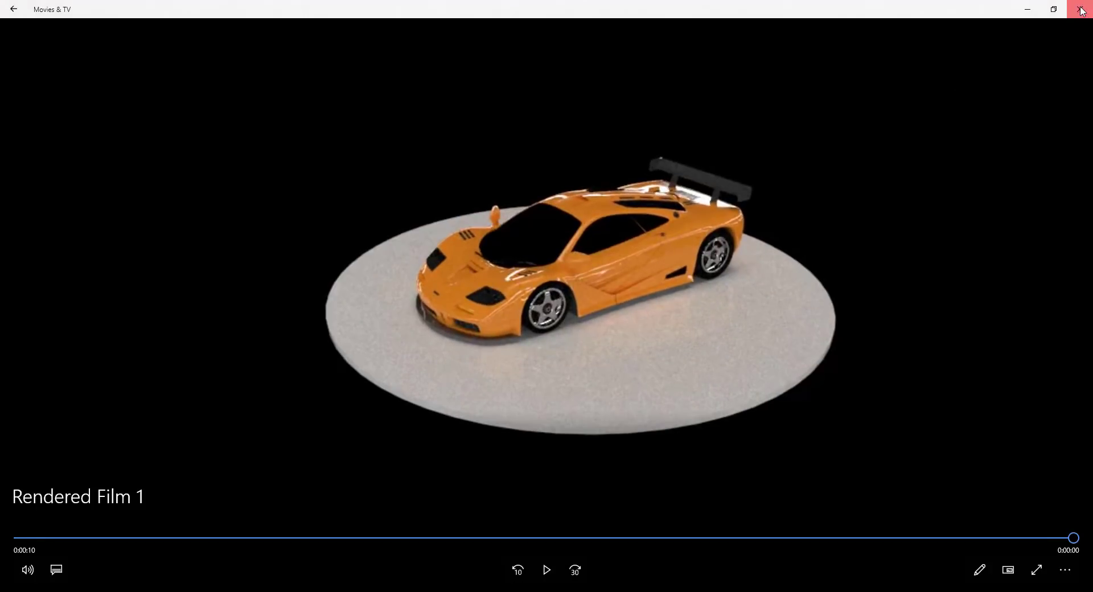
{"action": "left_click", "coordinate": [1081, 10]}
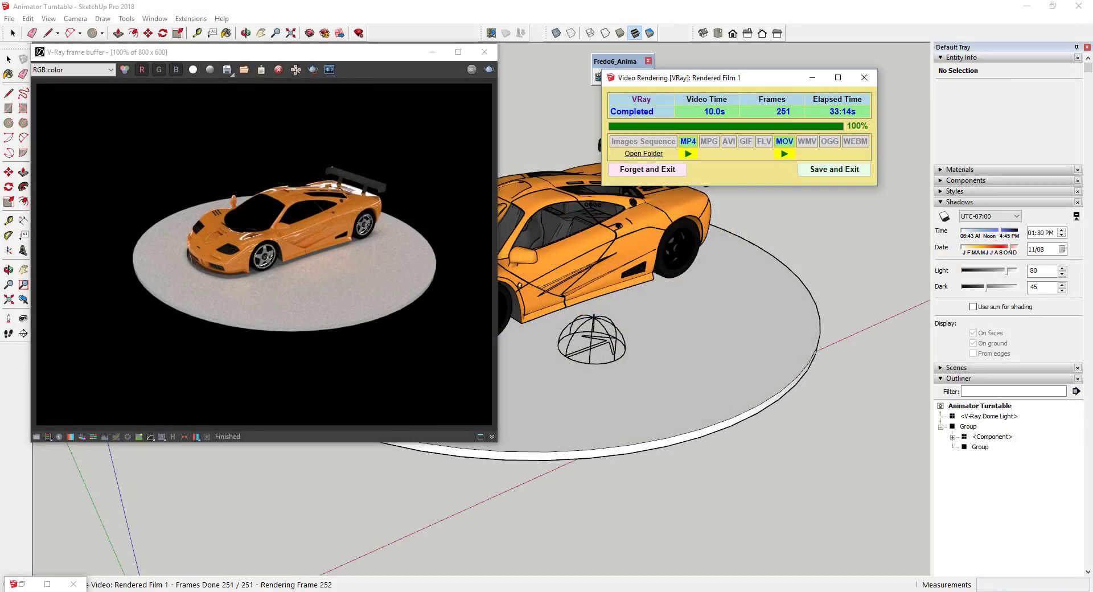